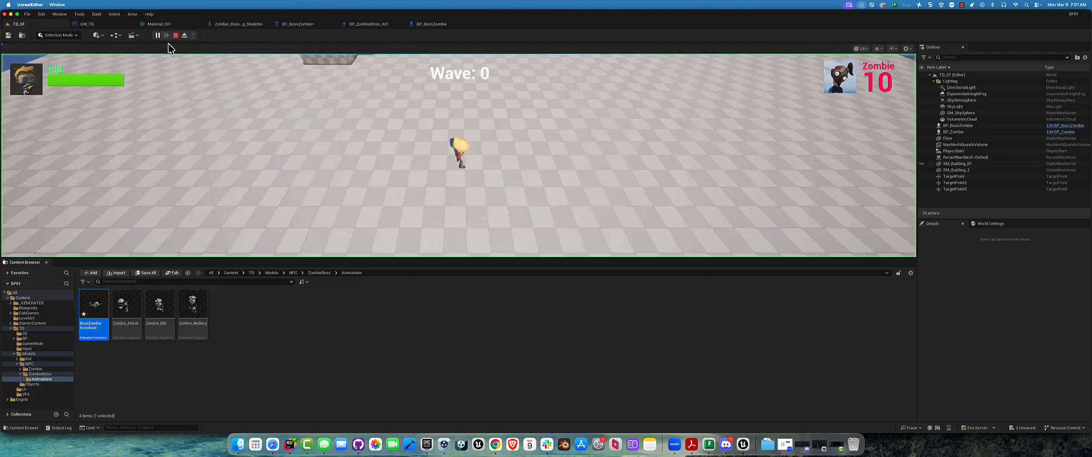
# Playtest the level by moving the kid character around and shooting at the approaching zombies, and end the play session
pyautogui.press('w')
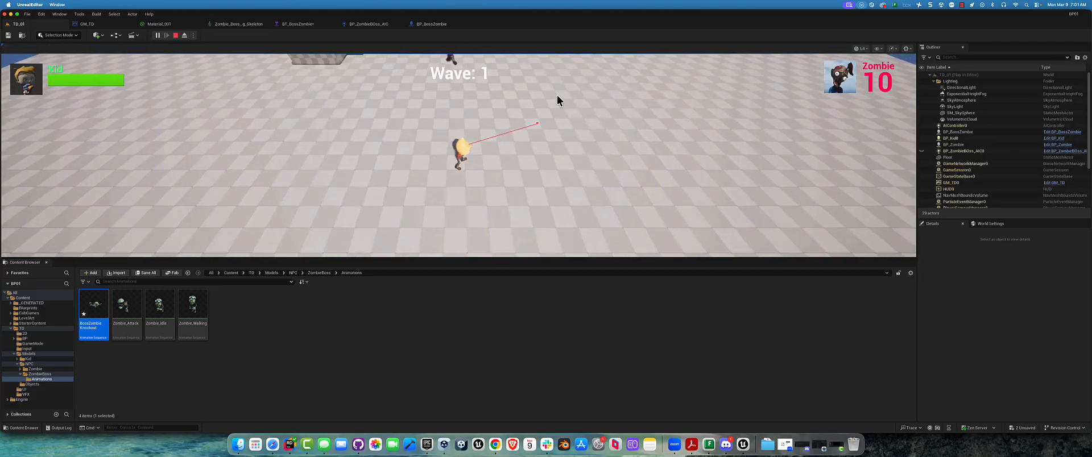
pyautogui.press('d')
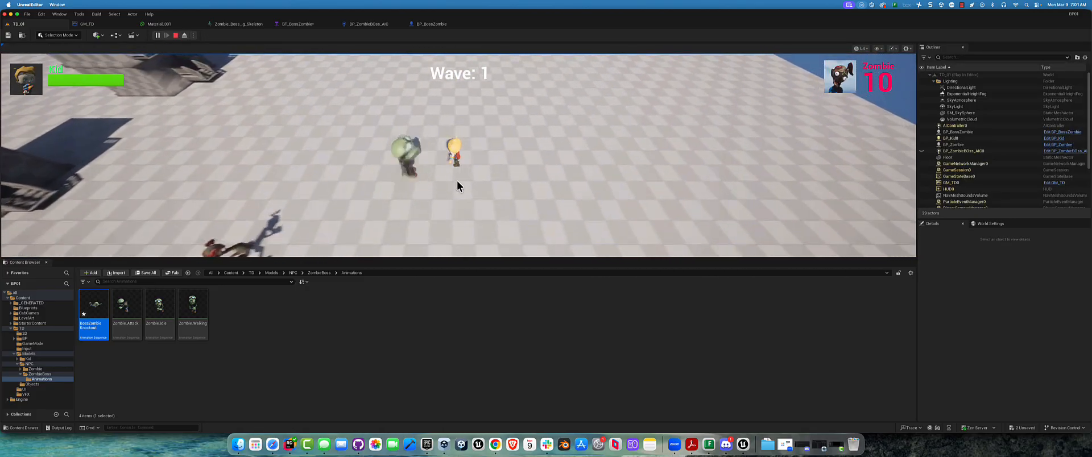
pyautogui.press('s')
pyautogui.press('a')
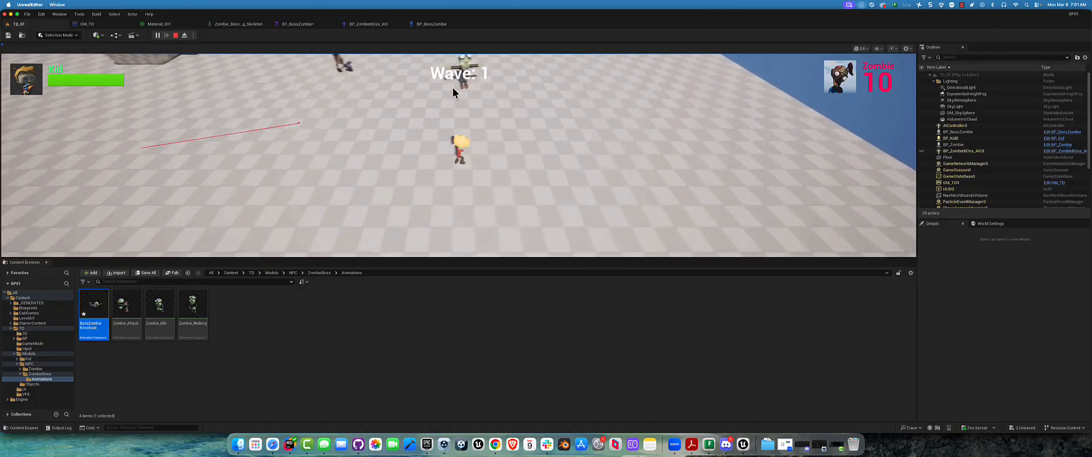
pyautogui.click(543, 125)
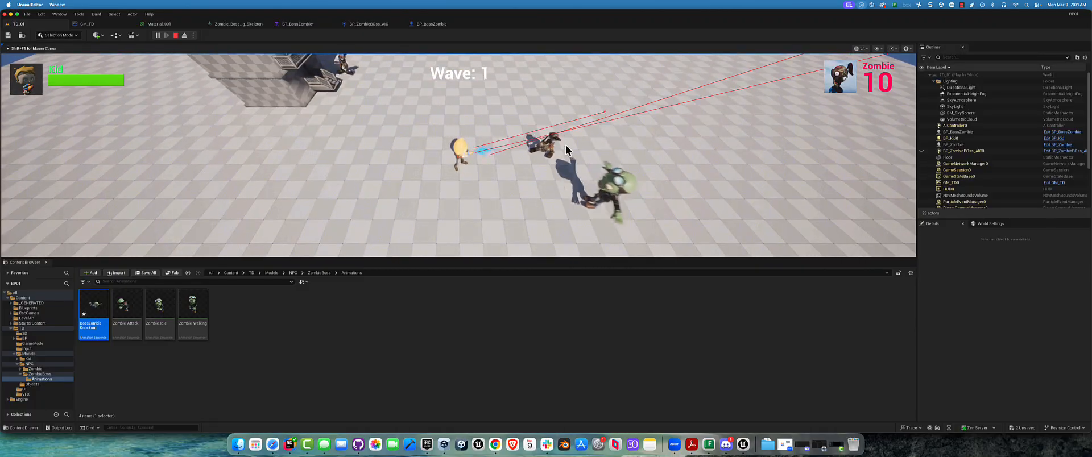
pyautogui.click(564, 144)
pyautogui.press('a')
pyautogui.press('s')
pyautogui.press('s')
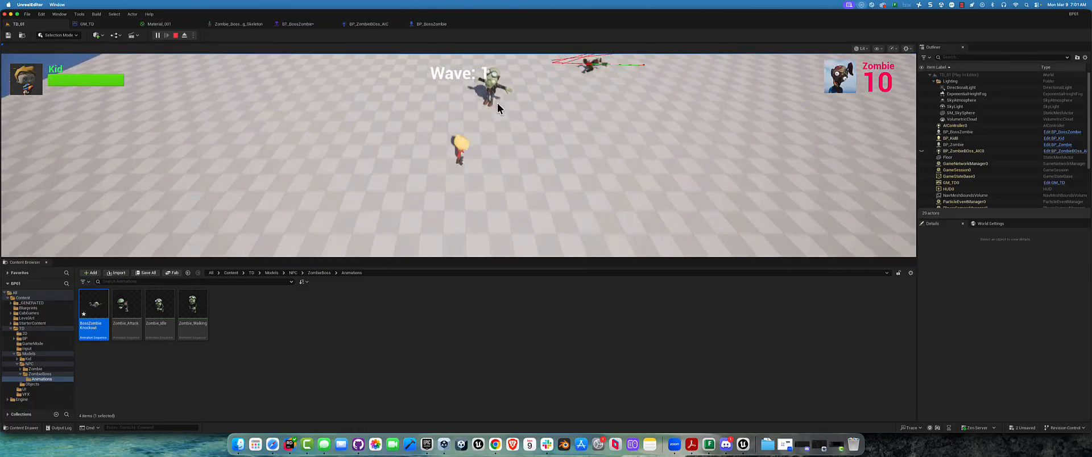
pyautogui.press('d')
pyautogui.press('d')
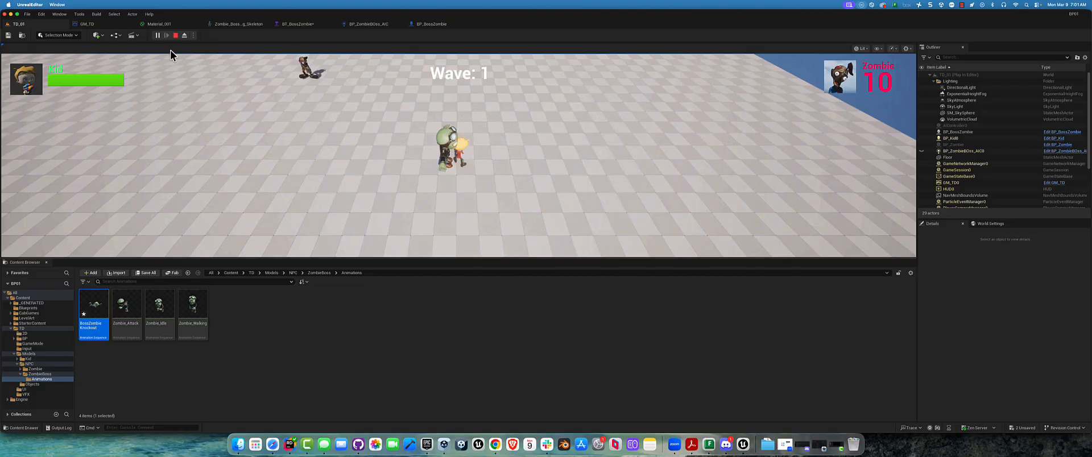
pyautogui.click(176, 35)
# Review the BT_BossZombie behavior tree and the AIPerception component's sight settings in BP_ZombieBoss_AIC
pyautogui.click(291, 23)
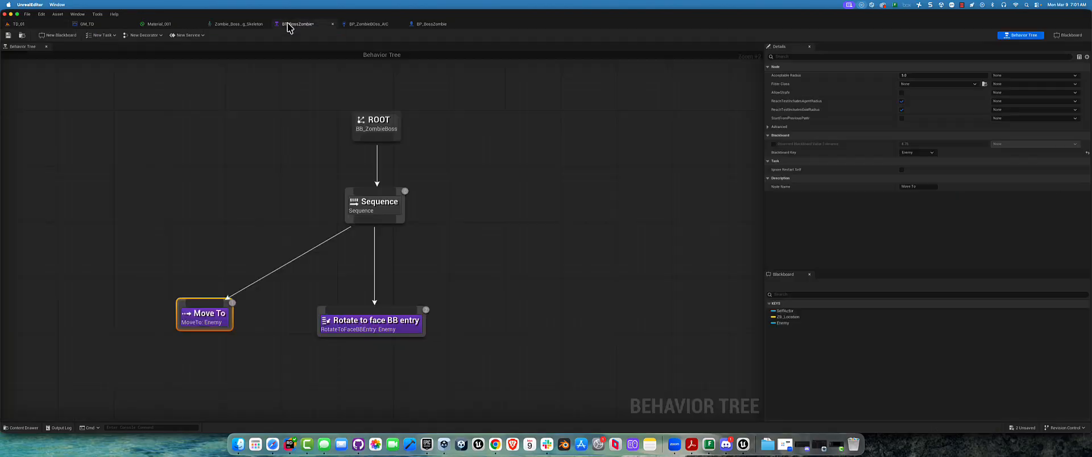
pyautogui.click(364, 25)
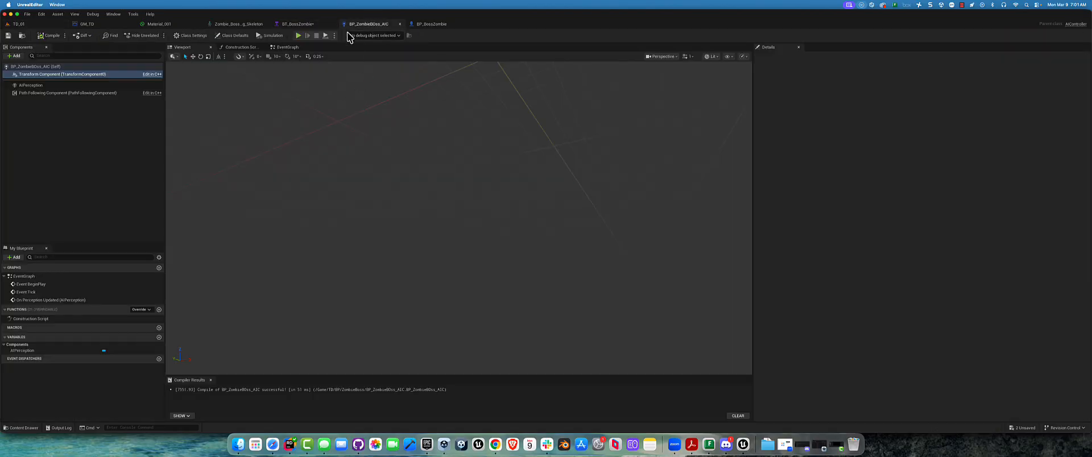
pyautogui.click(51, 88)
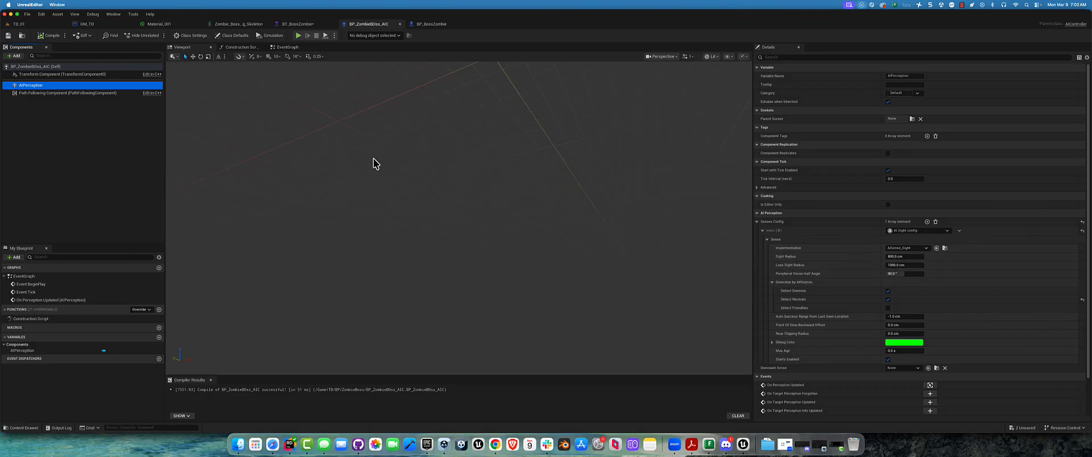
# Return to the TD_01 level and create a Blend Space for Zombie_Boss_Rig_Skeleton in the ZombieBoss Animations folder
pyautogui.click(29, 24)
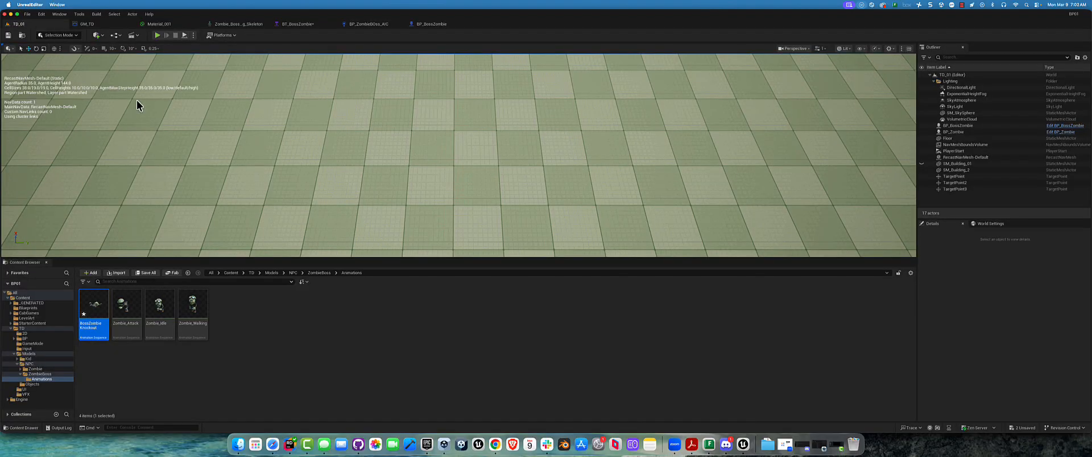
pyautogui.moveTo(547, 181); pyautogui.dragTo(455, 201, button='right')
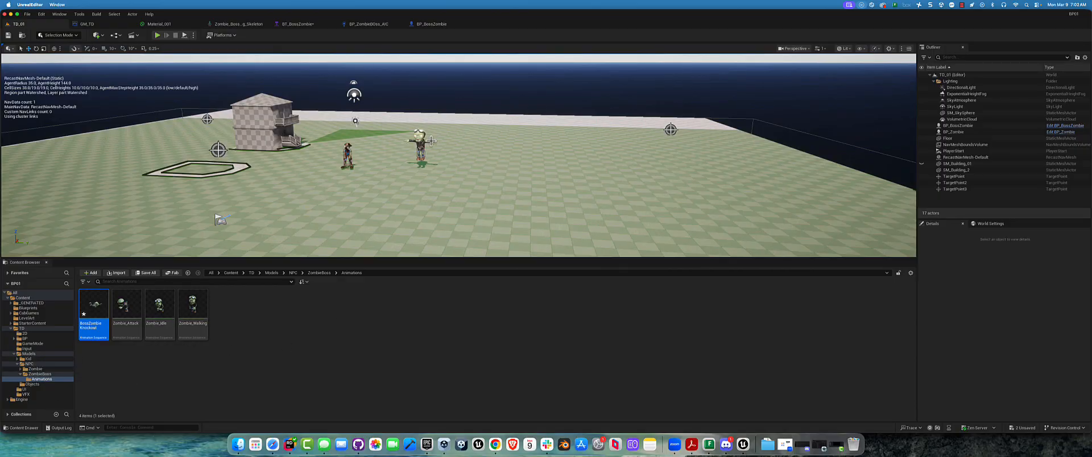
pyautogui.moveTo(431, 141); pyautogui.dragTo(449, 131, button='right')
pyautogui.press('w')
pyautogui.moveTo(389, 162); pyautogui.dragTo(385, 167, button='right')
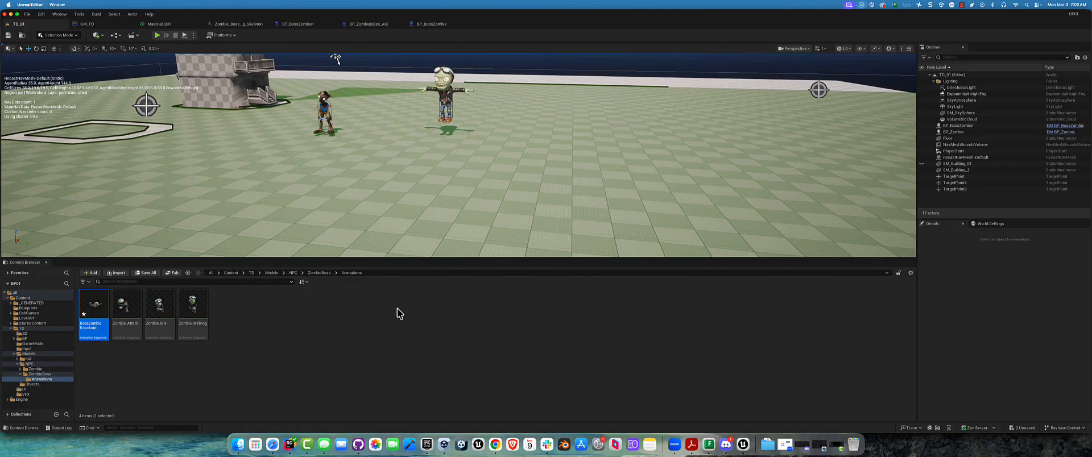
pyautogui.click(247, 314)
pyautogui.rightClick(248, 310)
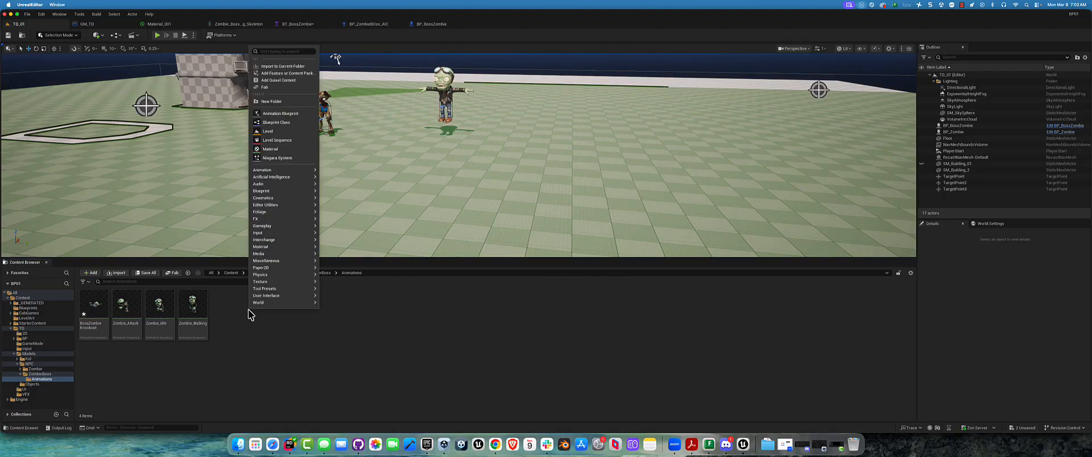
pyautogui.moveTo(283, 170)
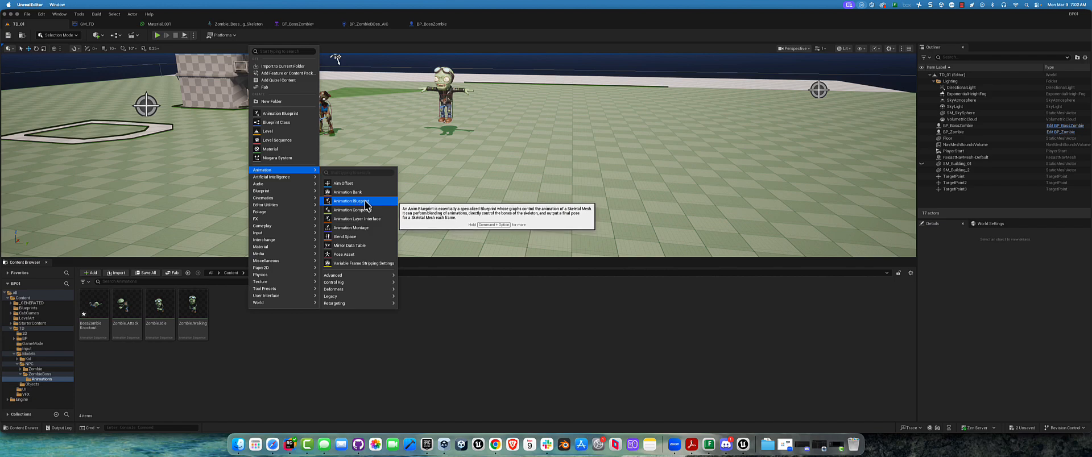
pyautogui.click(371, 236)
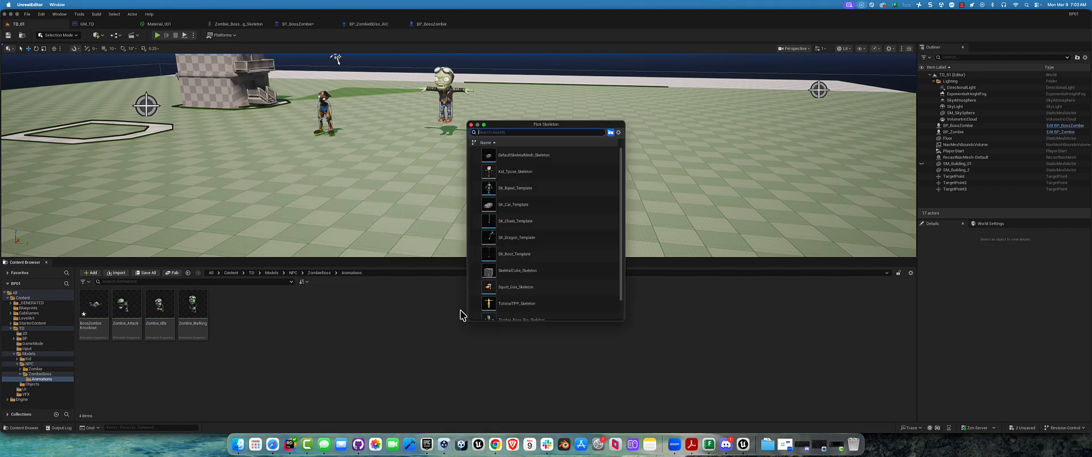
pyautogui.scroll(-1, 541, 244)
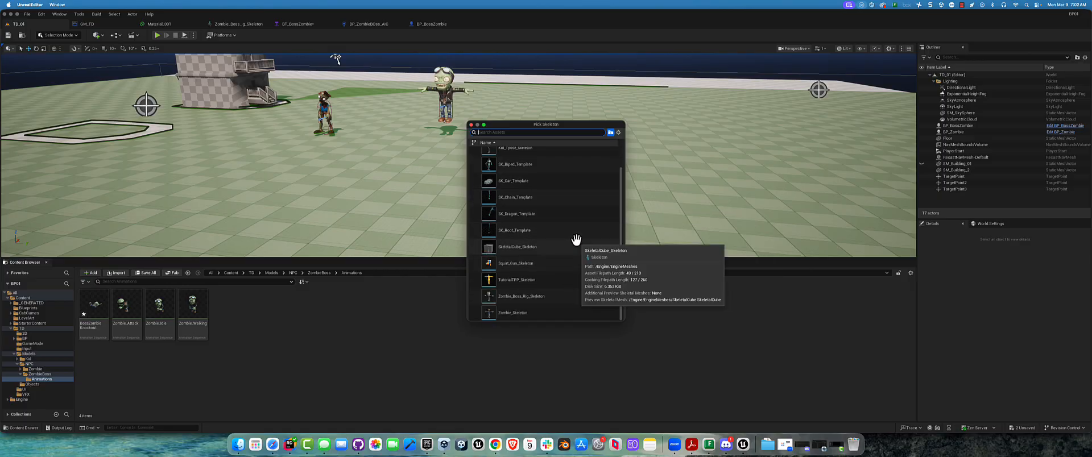
pyautogui.click(535, 297)
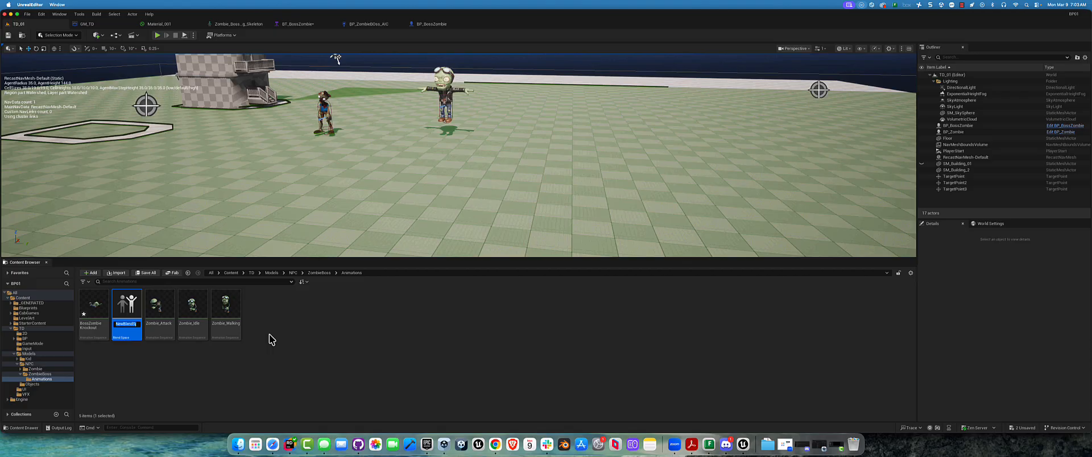
# Name the new blend space BS_BossZombie and open it docked alongside the other open asset editors
pyautogui.write('B')
pyautogui.write('S_BossZombi')
pyautogui.write('e')
pyautogui.press('Return')
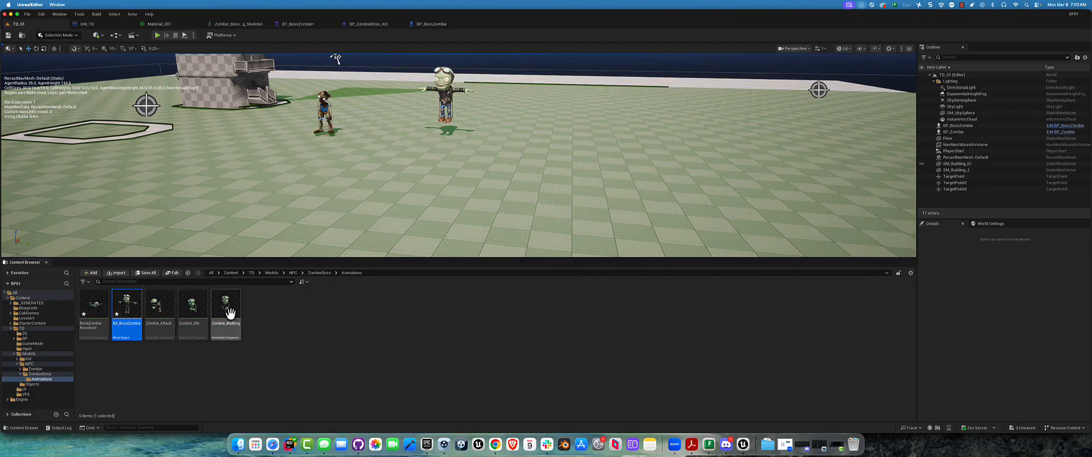
pyautogui.doubleClick(126, 307)
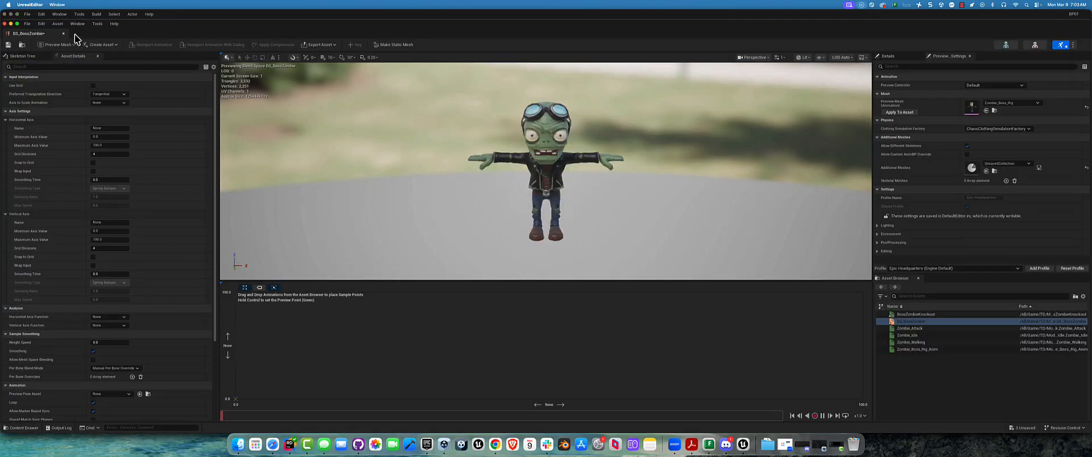
pyautogui.moveTo(157, 35); pyautogui.dragTo(495, 24)
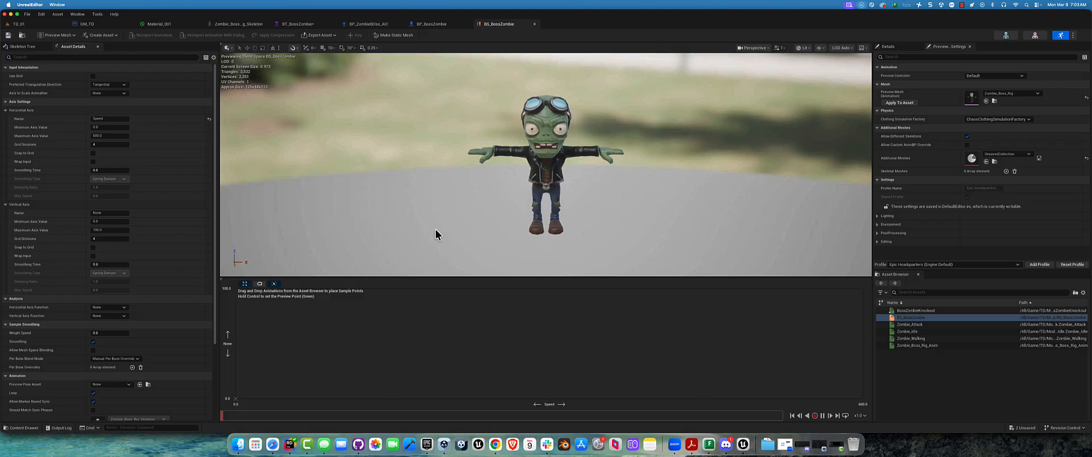
# Add the Zombie_Idle animation to the blend graph with its Speed and vertical-axis values both set to 0
pyautogui.click(909, 332)
pyautogui.moveTo(909, 332); pyautogui.dragTo(239, 396)
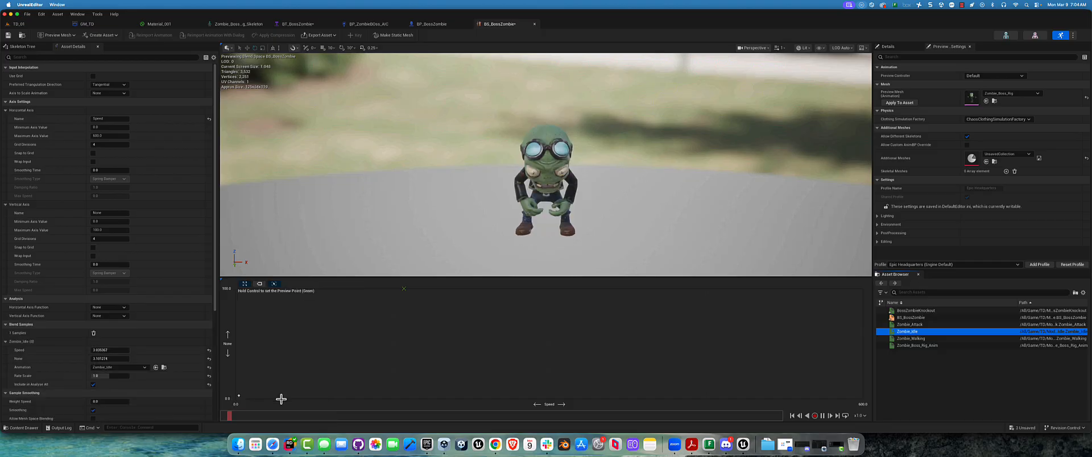
pyautogui.click(237, 397)
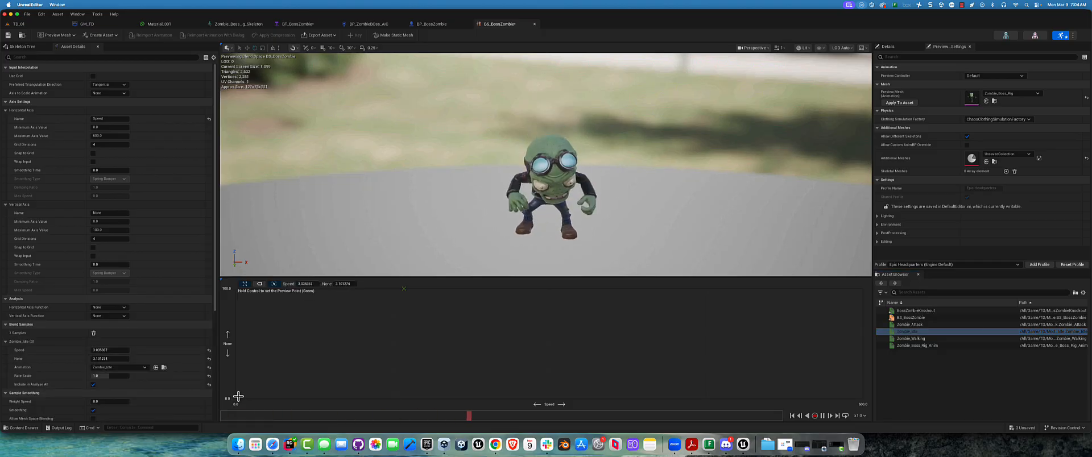
pyautogui.click(305, 283)
pyautogui.write('0')
pyautogui.press('Return')
pyautogui.click(343, 282)
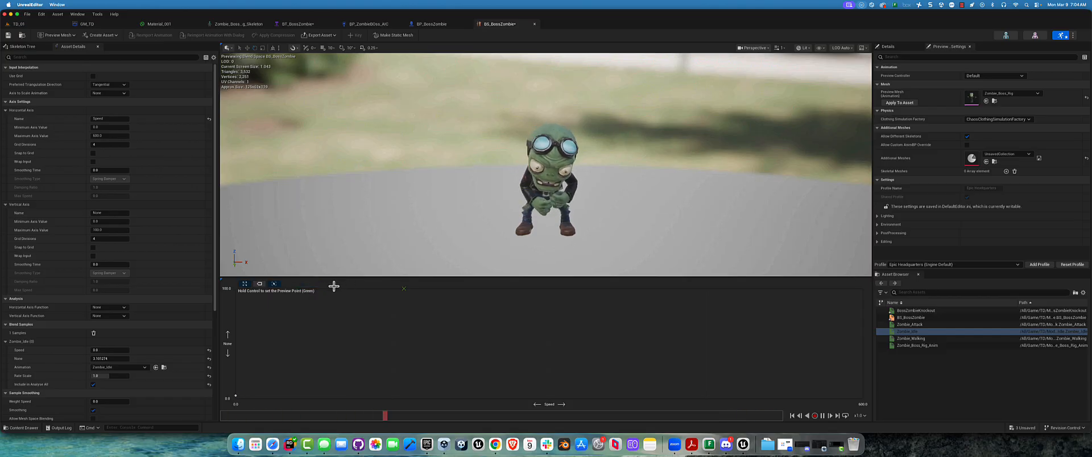
pyautogui.click(237, 395)
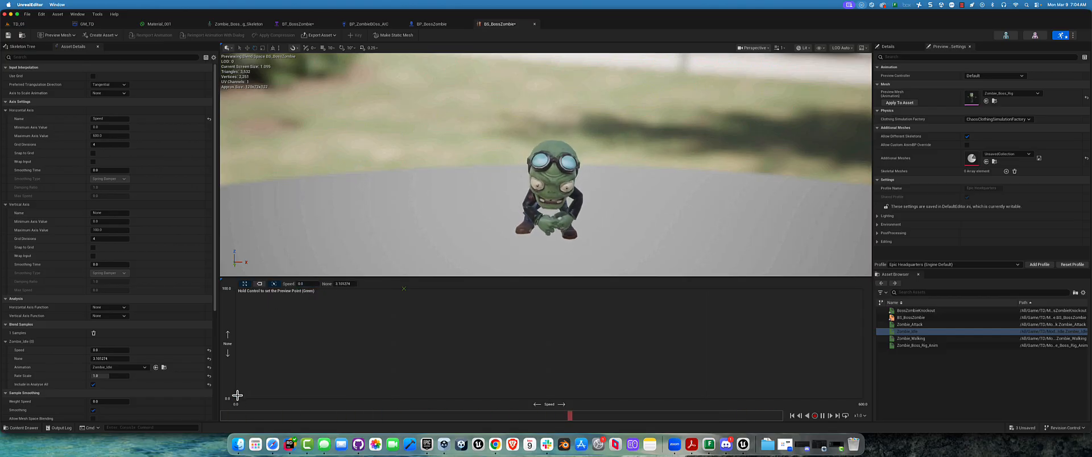
pyautogui.click(343, 284)
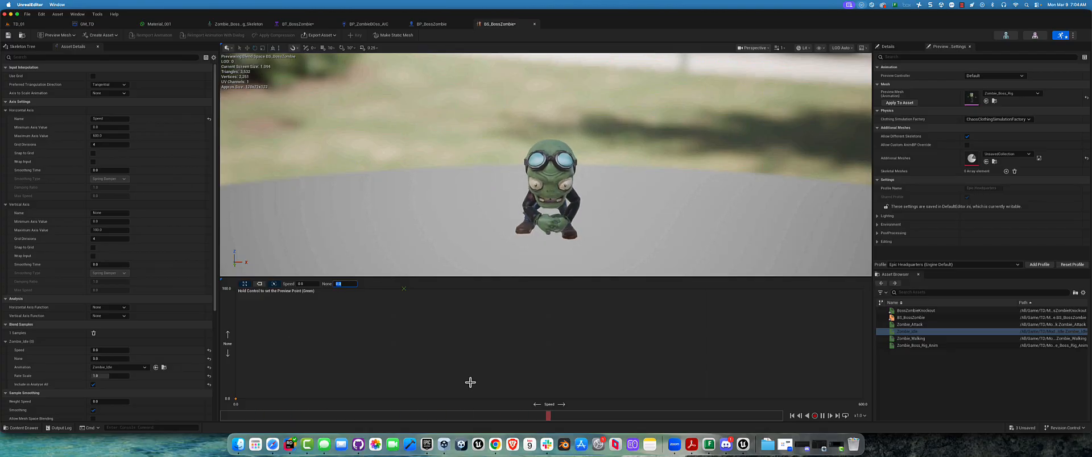
# Set the horizontal Speed axis maximum to 300 and place a Zombie_Walking sample near the graph's high-speed end
pyautogui.click(112, 136)
pyautogui.moveTo(913, 339); pyautogui.dragTo(860, 398)
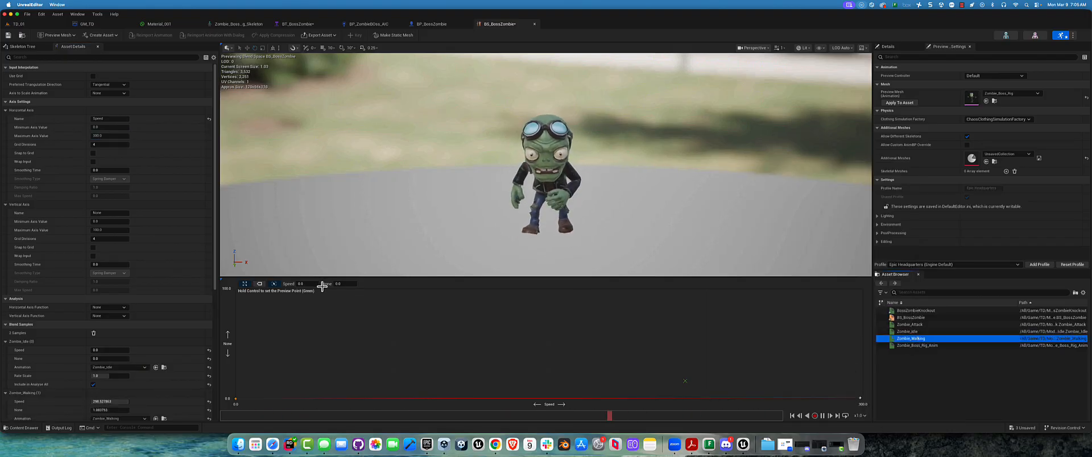
# Set the Zombie_Walking sample's vertical-axis value to 0 and its Speed to 300
pyautogui.moveTo(444, 389); pyautogui.dragTo(868, 405)
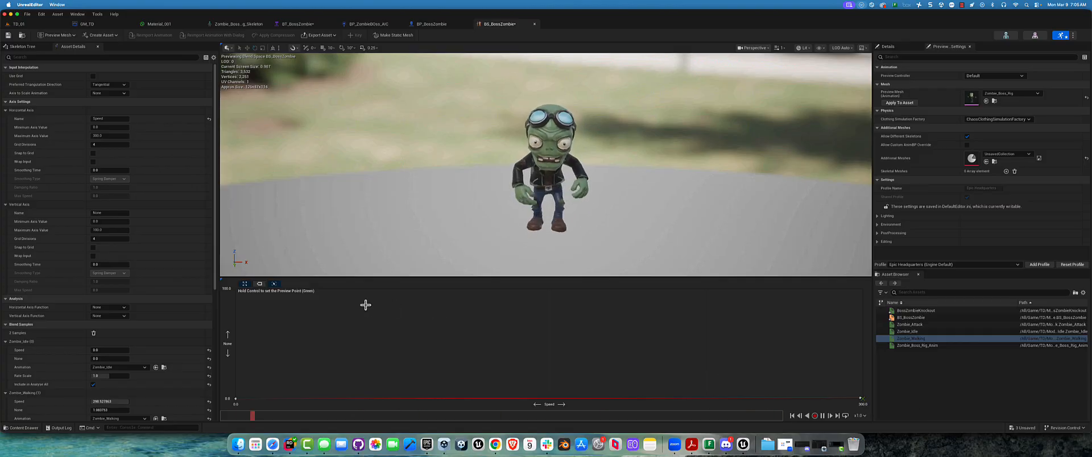
pyautogui.click(864, 397)
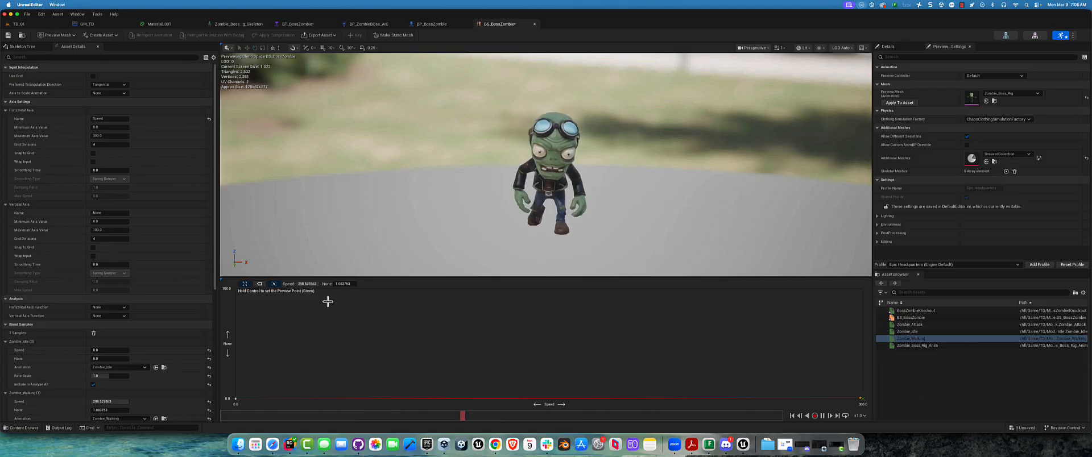
pyautogui.click(341, 284)
pyautogui.write('0')
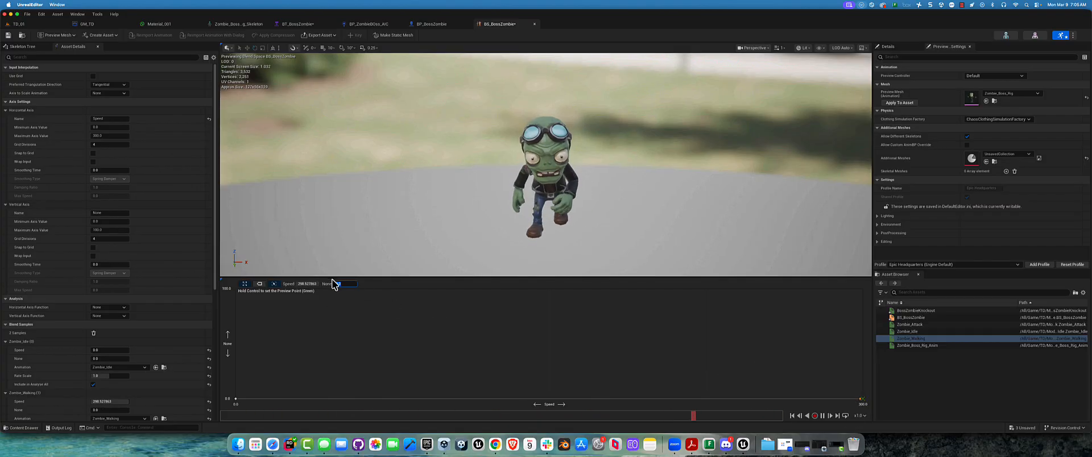
pyautogui.click(307, 284)
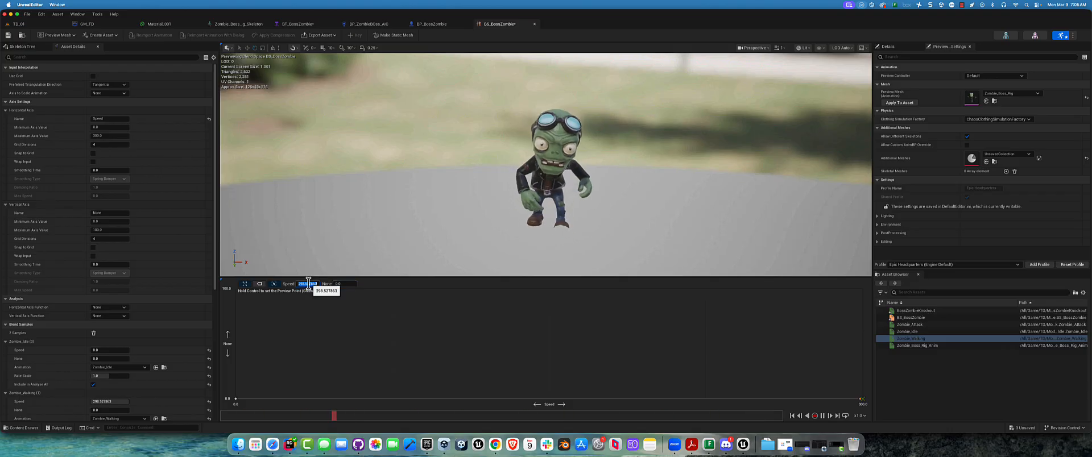
pyautogui.write('300')
pyautogui.press('Return')
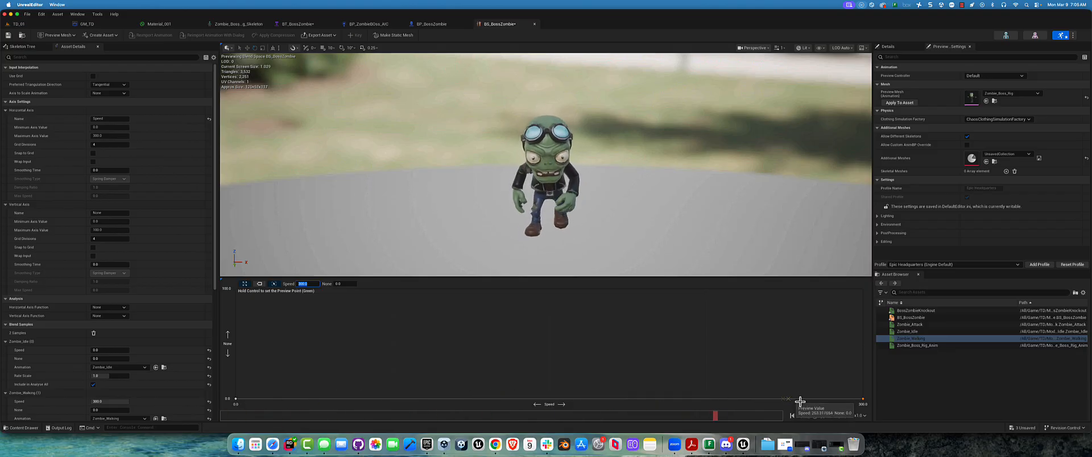
pyautogui.click(838, 402)
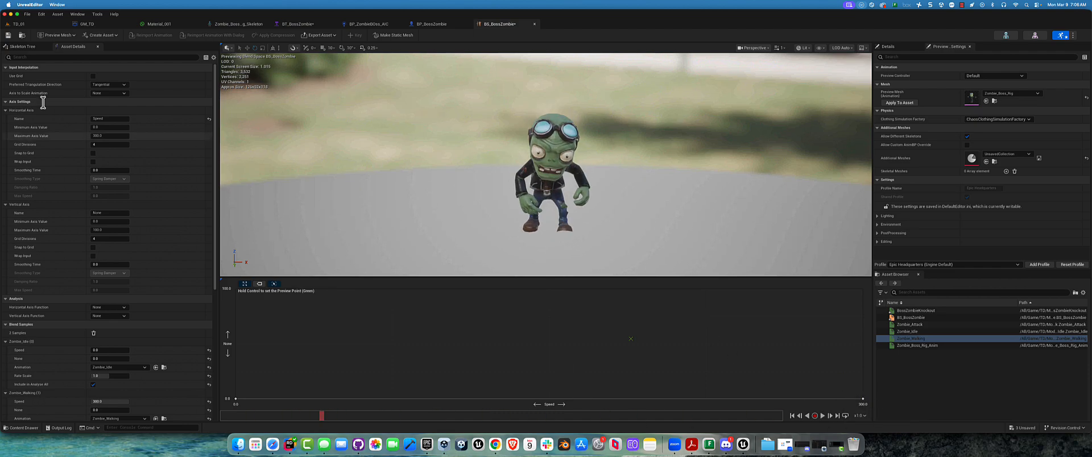
# Save and close the BS_BossZombie blend space, and return to the TD_01 level
pyautogui.click(8, 35)
pyautogui.click(535, 24)
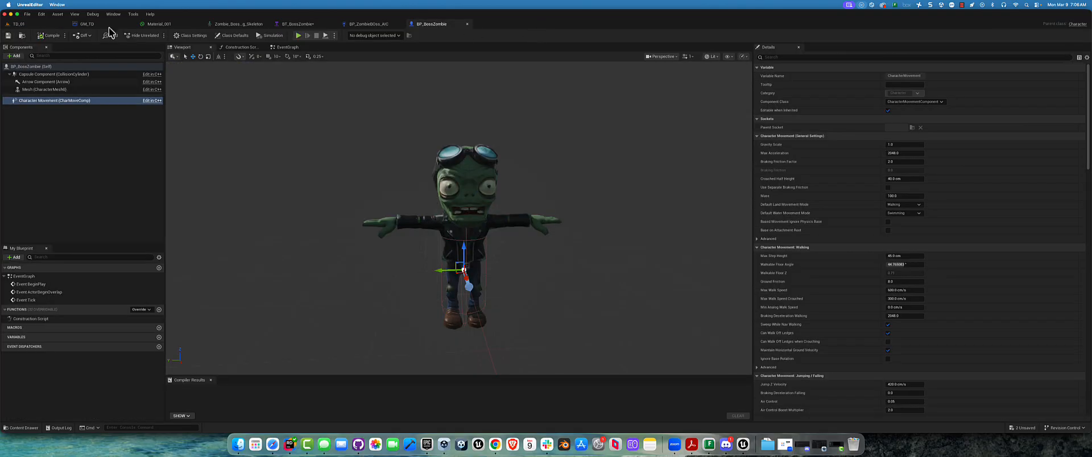
pyautogui.click(17, 24)
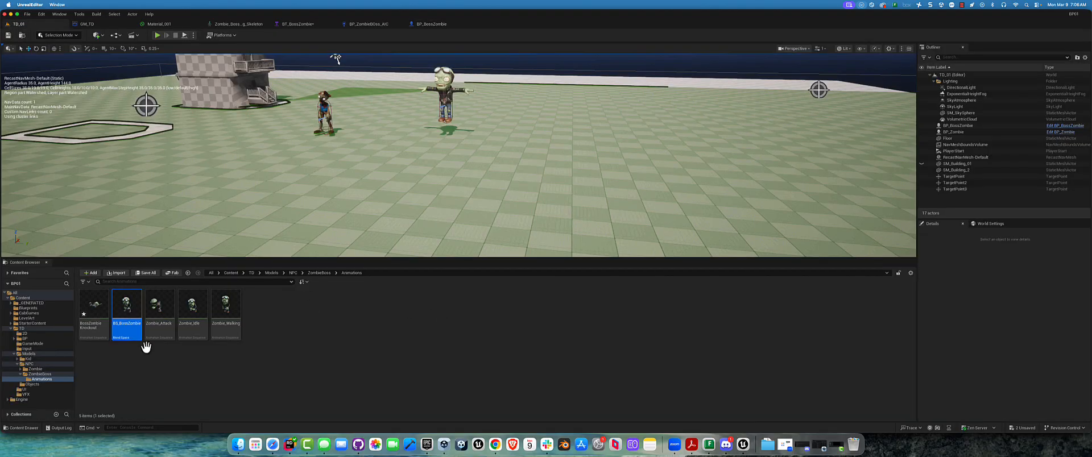
# Create an Animation Blueprint for the Zombie_Boss_Rig_Skeleton in the Animations folder and name it AB_BossZombie
pyautogui.rightClick(289, 327)
pyautogui.moveTo(331, 171)
pyautogui.click(329, 127)
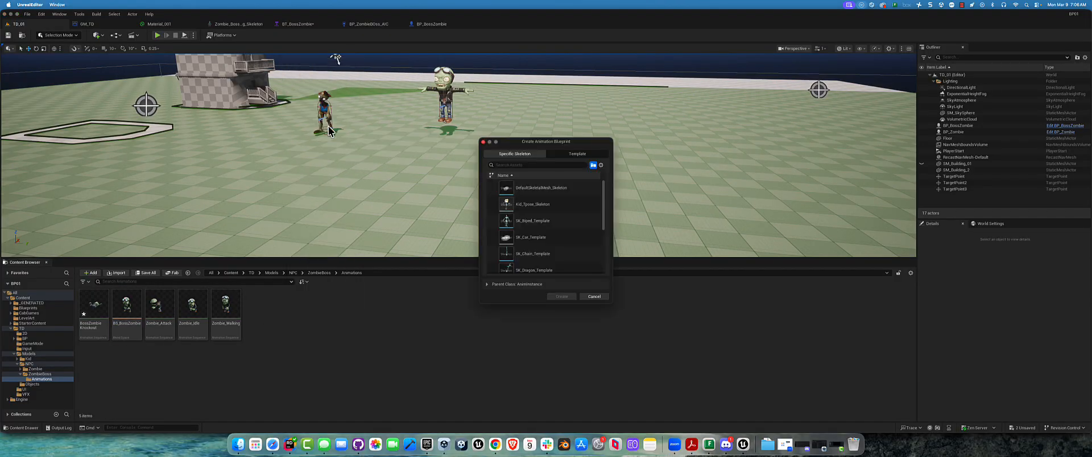
pyautogui.scroll(-5, 574, 225)
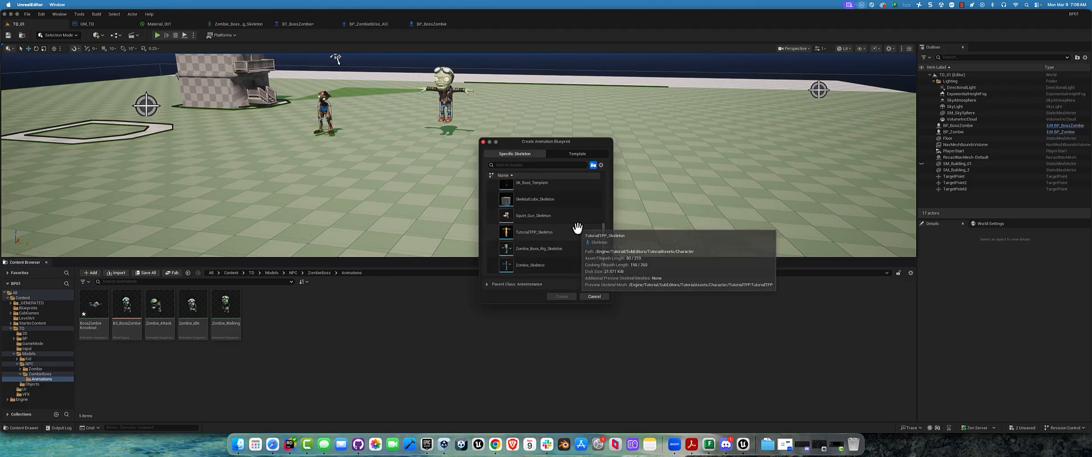
pyautogui.click(548, 248)
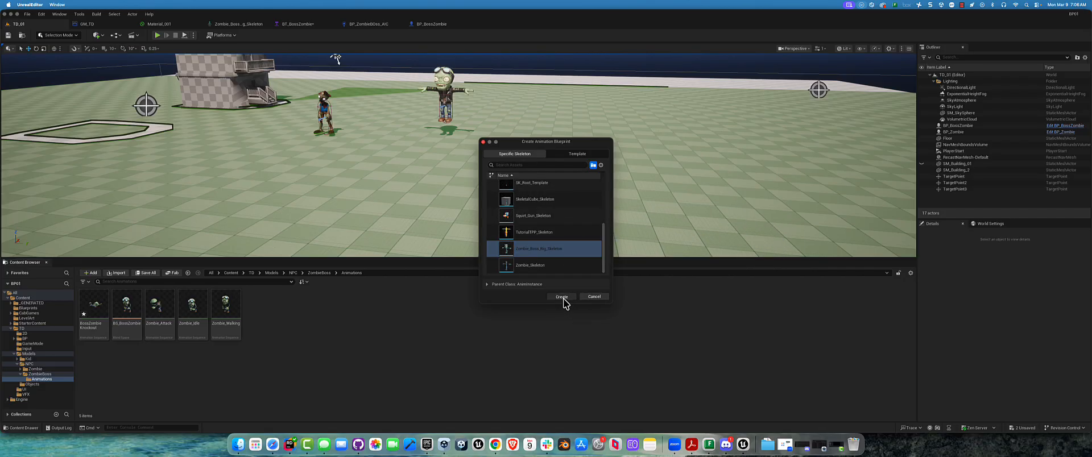
pyautogui.click(561, 297)
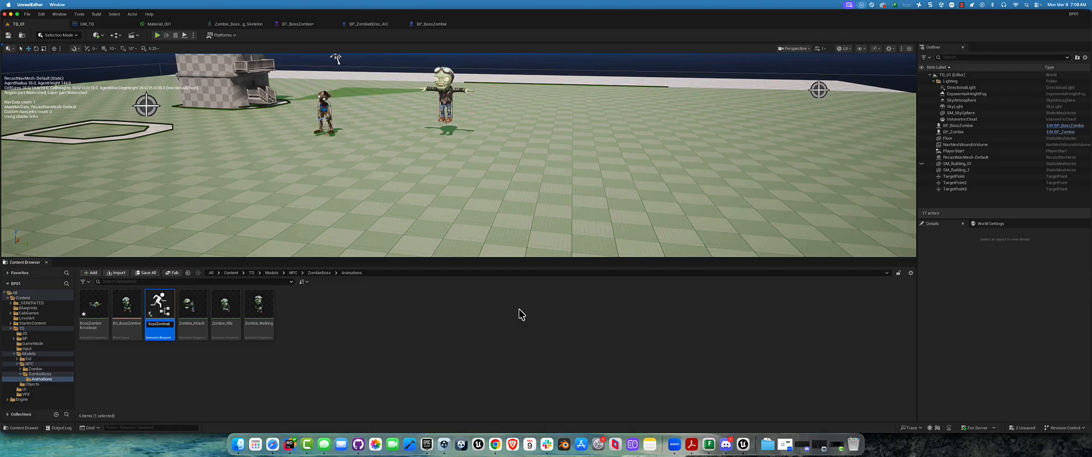
pyautogui.press('Return')
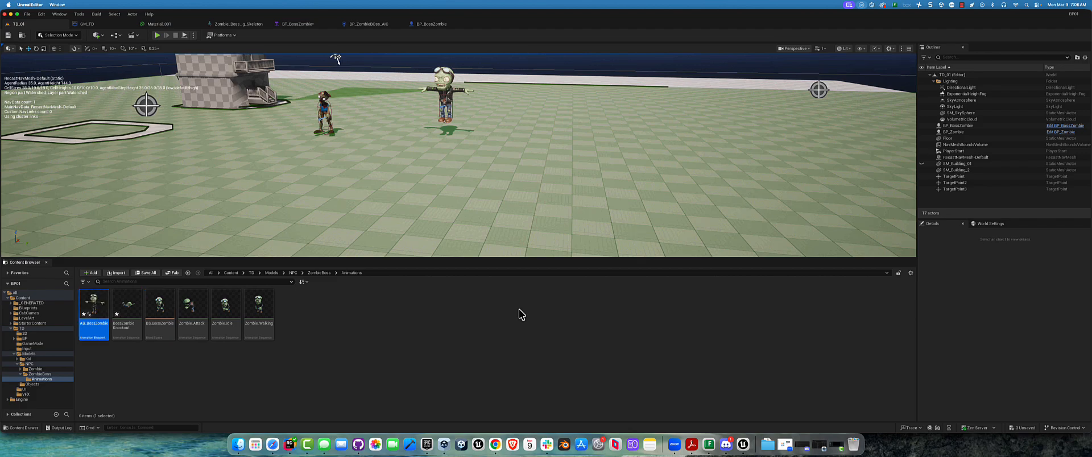
# Save all modified assets and open the AB_BossZombie blueprint's EventGraph
pyautogui.click(412, 329)
pyautogui.rightClick(105, 301)
pyautogui.click(366, 370)
pyautogui.click(152, 274)
pyautogui.click(608, 293)
pyautogui.doubleClick(87, 305)
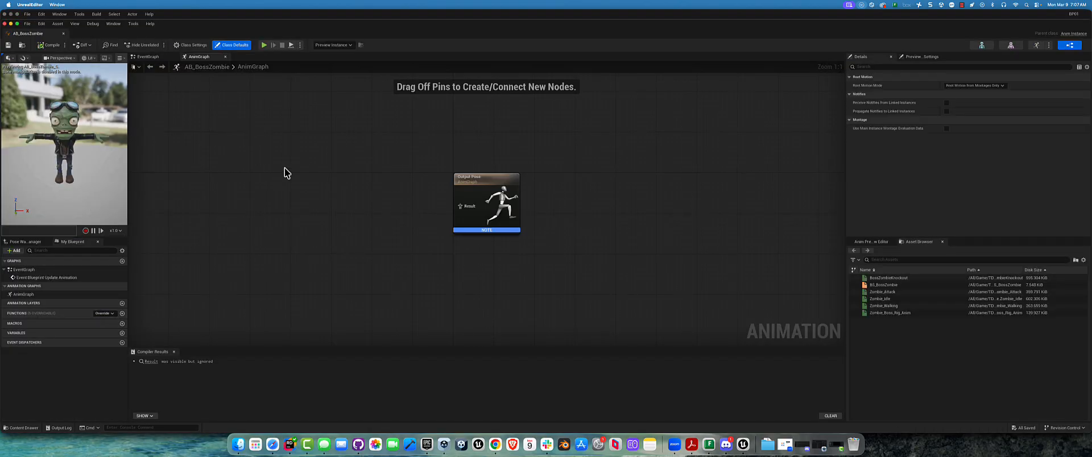
pyautogui.click(146, 57)
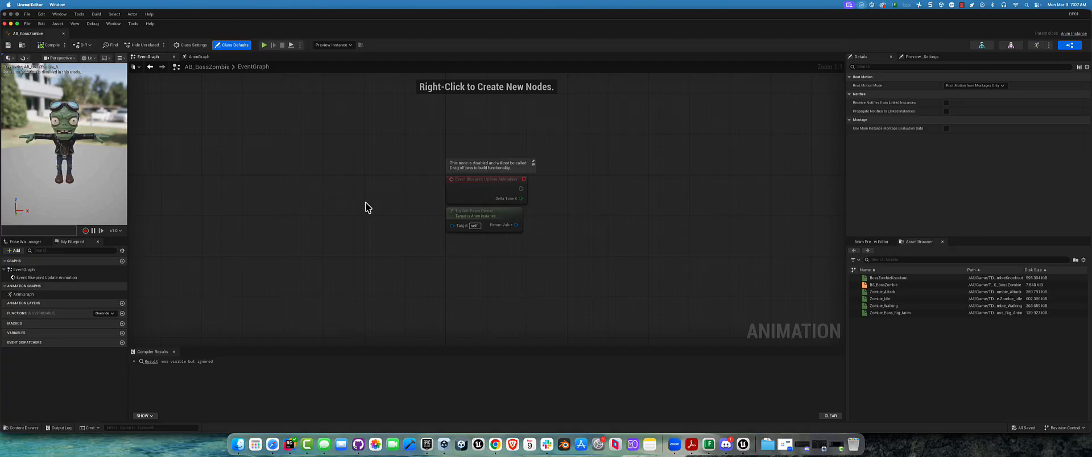
# Separate the Try Get Pawn Owner node from the update event and add a Get Velocity node fed by its return value
pyautogui.moveTo(391, 190); pyautogui.dragTo(392, 204)
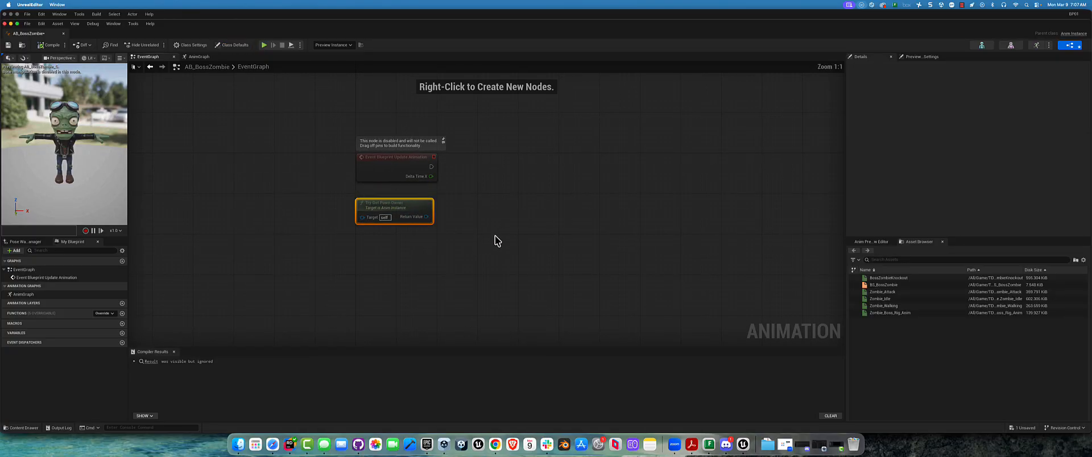
pyautogui.keyDown('ctrl'); pyautogui.scroll(7, 485, 217); pyautogui.keyUp('ctrl')
pyautogui.moveTo(385, 224); pyautogui.dragTo(437, 223, button='right')
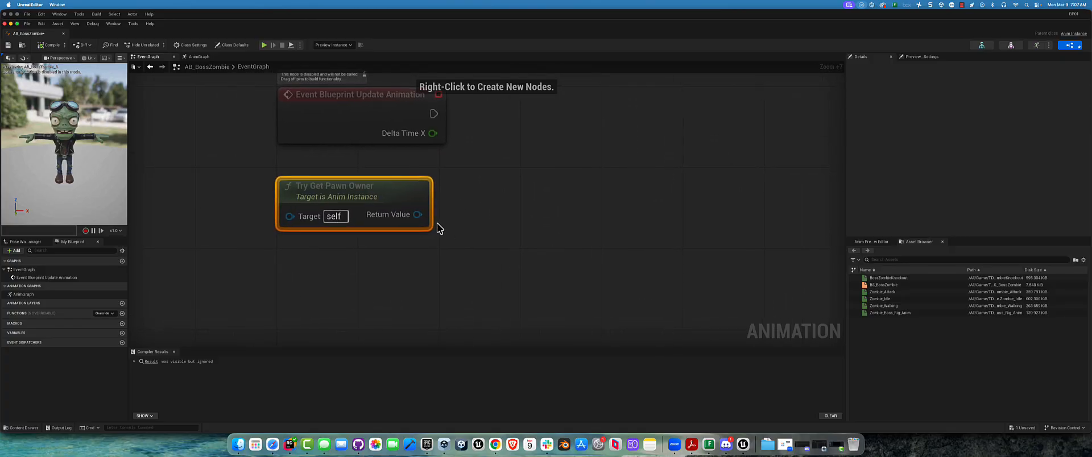
pyautogui.moveTo(418, 215); pyautogui.dragTo(489, 210)
pyautogui.write('v')
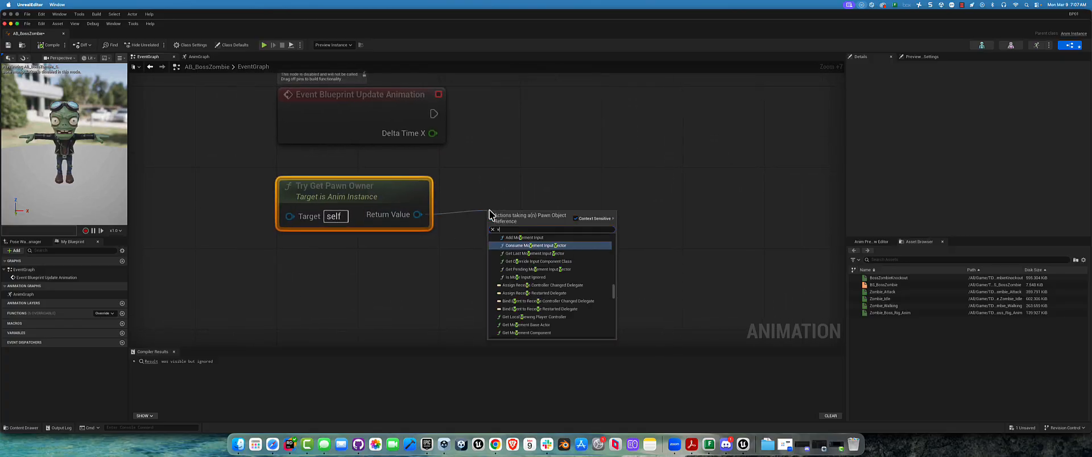
pyautogui.write('eloci')
pyautogui.press('Return')
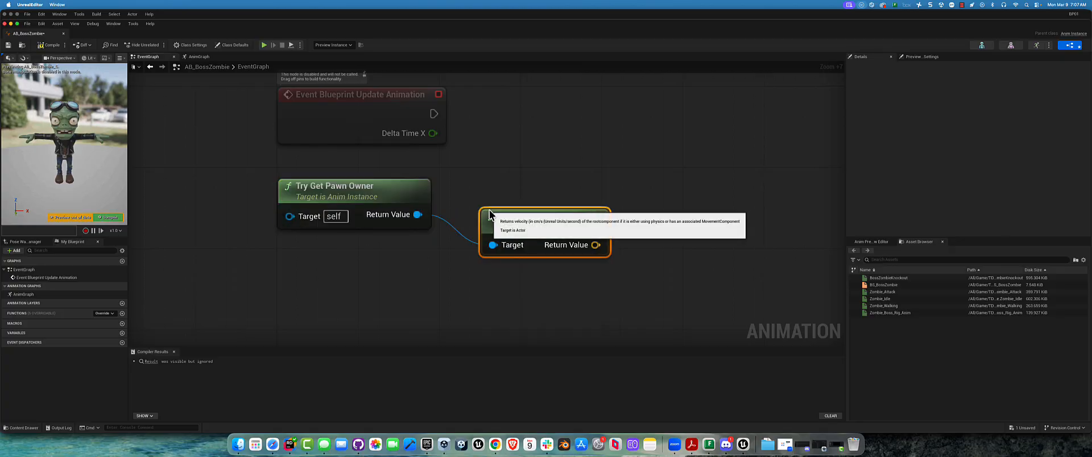
# Move the Get Velocity node below Try Get Pawn Owner and feed its return value into a new Vector Length node
pyautogui.moveTo(593, 256); pyautogui.dragTo(637, 298)
pyautogui.write('leng')
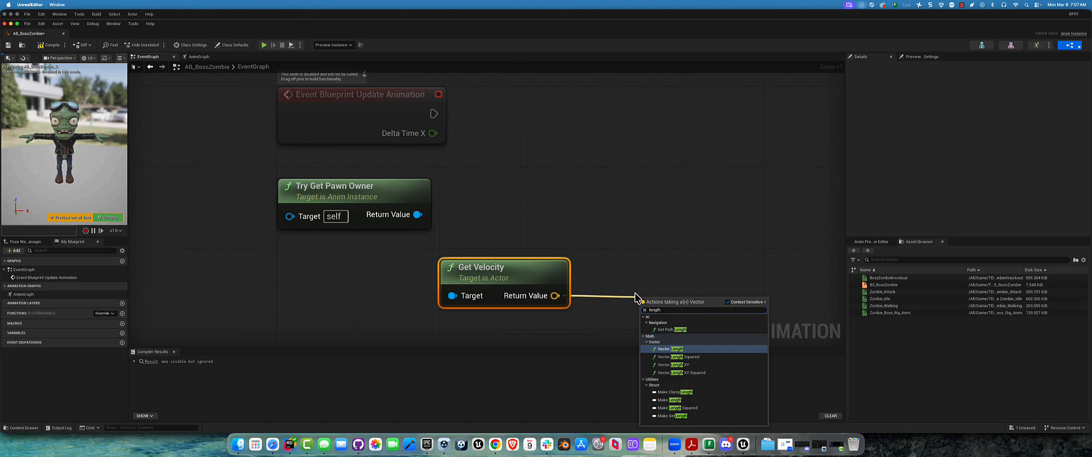
pyautogui.write('th')
pyautogui.press('Return')
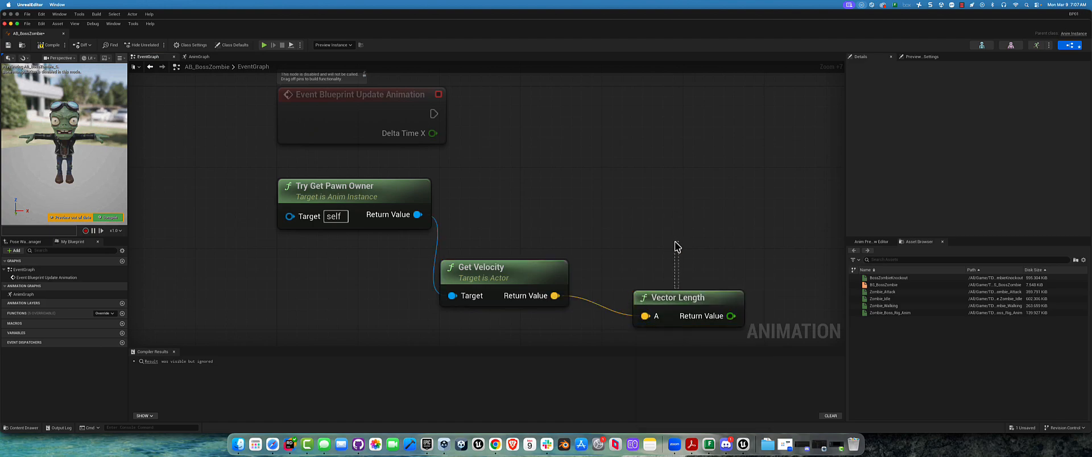
# Reposition the Vector Length and Try Get Pawn Owner nodes around Get Velocity to tidy the node chain
pyautogui.moveTo(685, 296); pyautogui.dragTo(682, 245)
pyautogui.moveTo(493, 202); pyautogui.dragTo(426, 219, button='right')
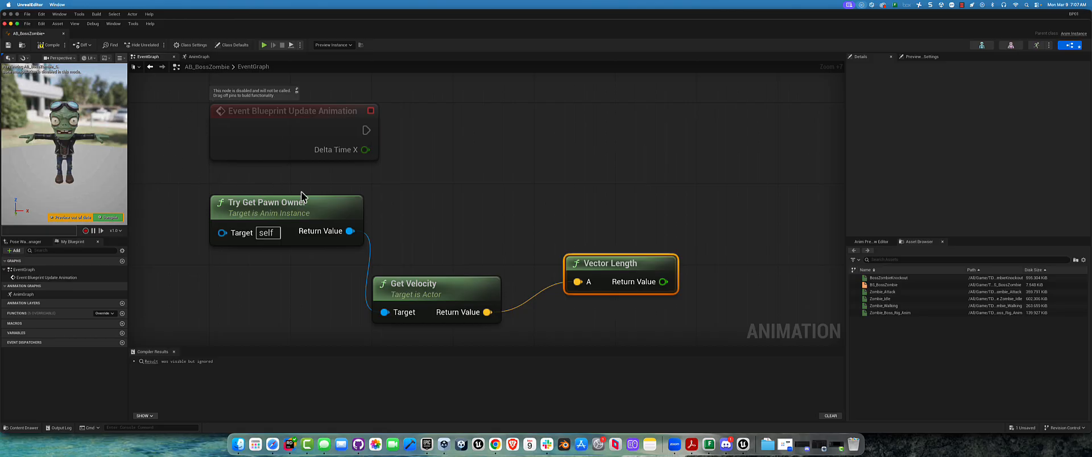
pyautogui.moveTo(303, 199); pyautogui.dragTo(271, 219)
pyautogui.click(462, 291)
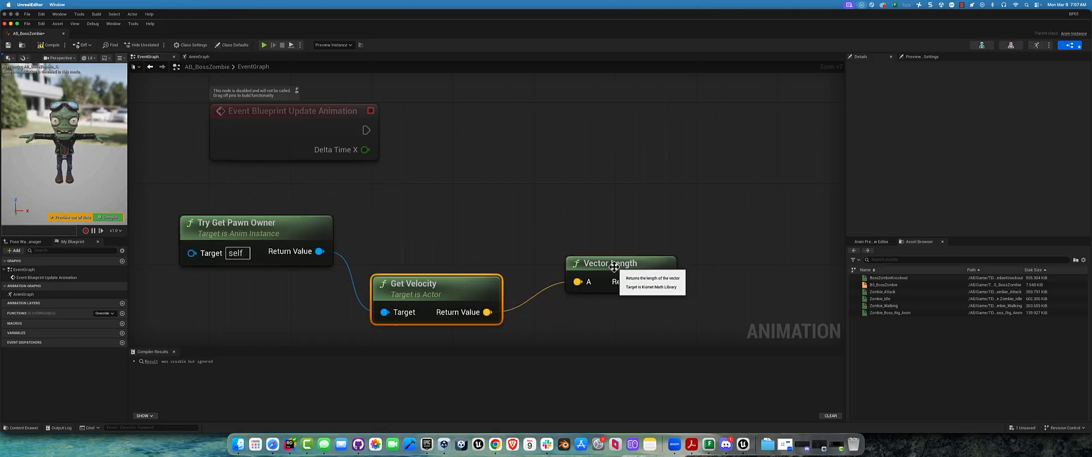
pyautogui.click(613, 264)
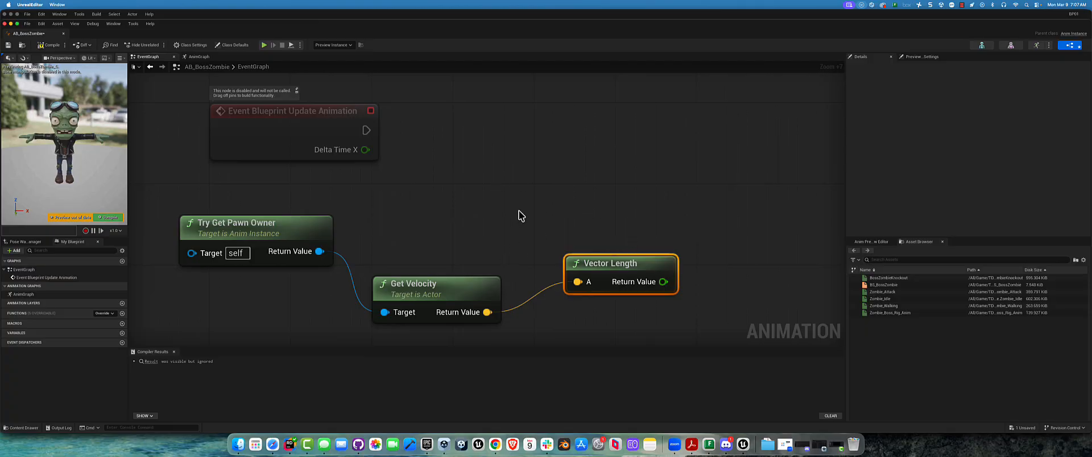
# Promote the Vector Length return value to a float variable named CurrentSpeed and make it instance editable
pyautogui.moveTo(517, 211); pyautogui.dragTo(509, 223, button='right')
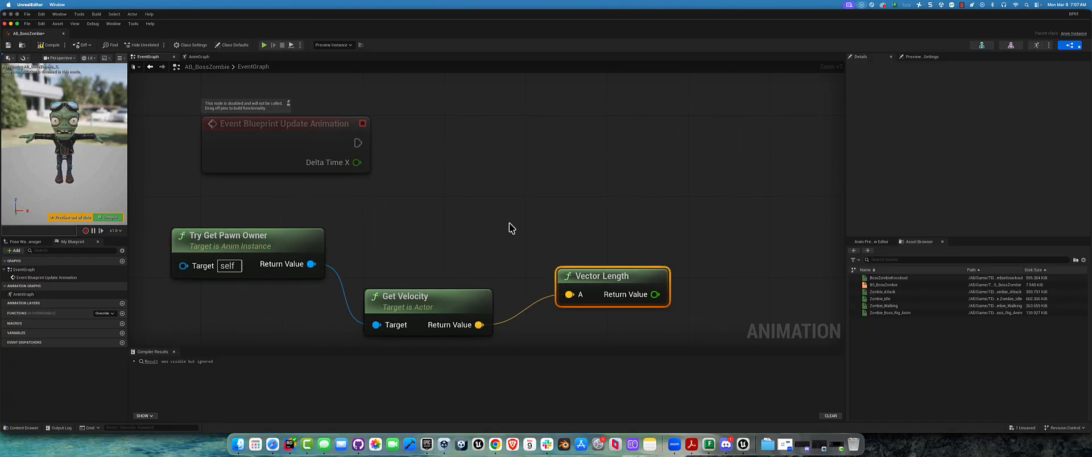
pyautogui.moveTo(614, 229); pyautogui.dragTo(599, 162, button='right')
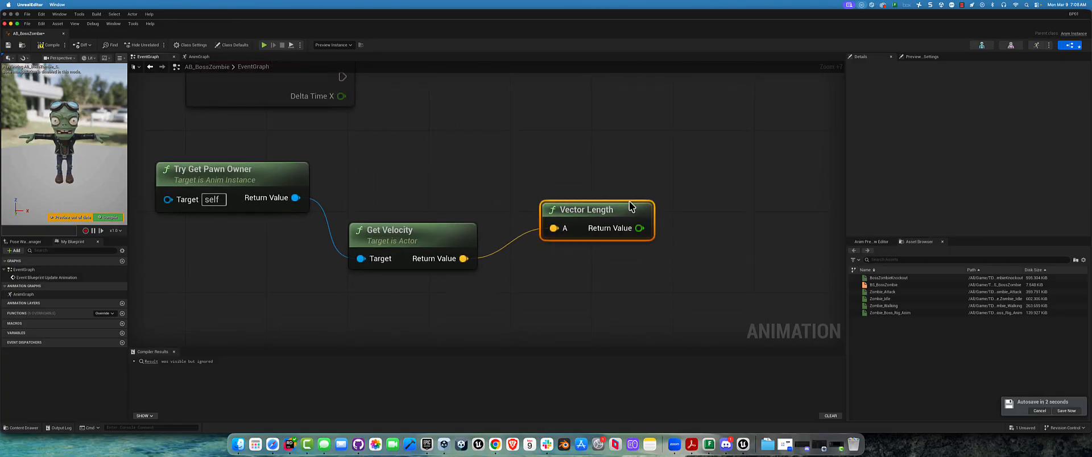
pyautogui.rightClick(613, 230)
pyautogui.click(641, 248)
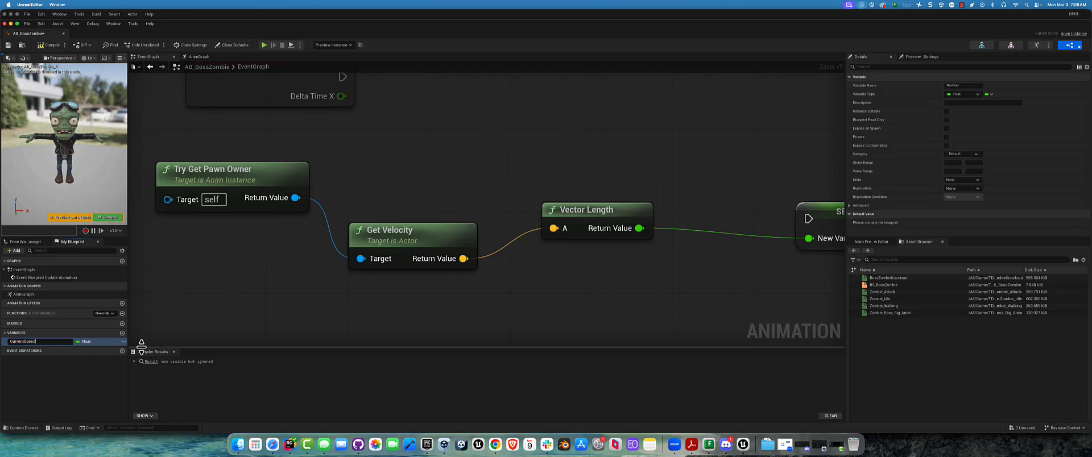
pyautogui.write('CurrentSpeed')
pyautogui.press('Return')
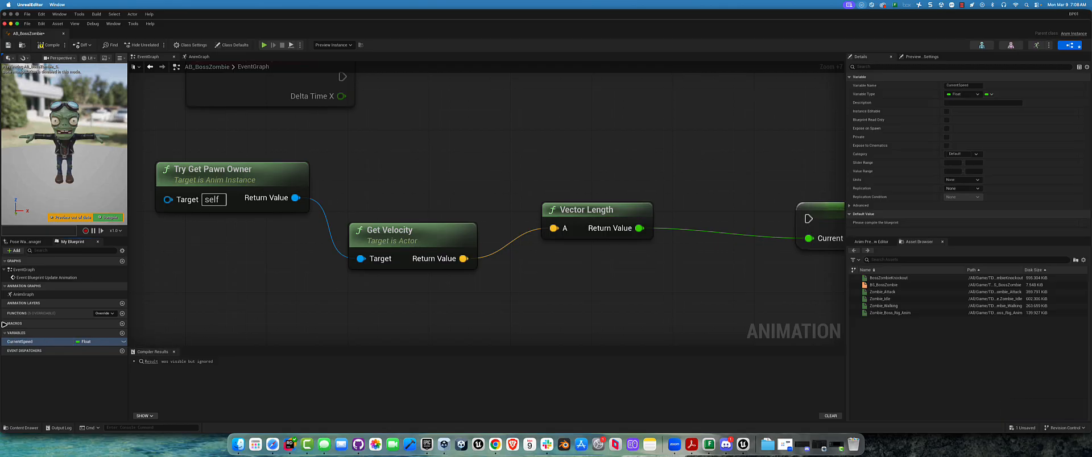
pyautogui.click(118, 342)
pyautogui.click(123, 342)
# Move the SET Current Speed and Vector Length nodes closer together, in line with Get Velocity
pyautogui.moveTo(675, 173); pyautogui.dragTo(619, 171, button='right')
pyautogui.moveTo(767, 212); pyautogui.dragTo(647, 202)
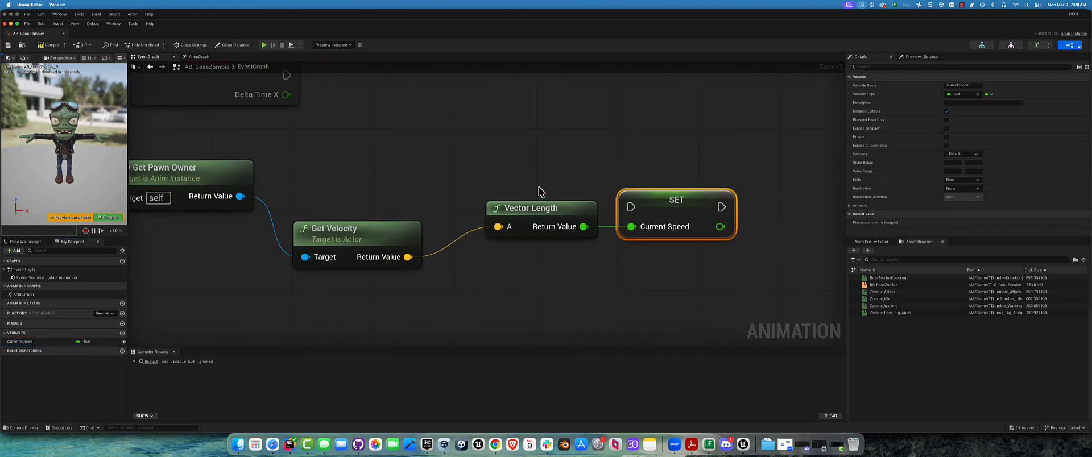
pyautogui.moveTo(536, 228); pyautogui.dragTo(494, 249)
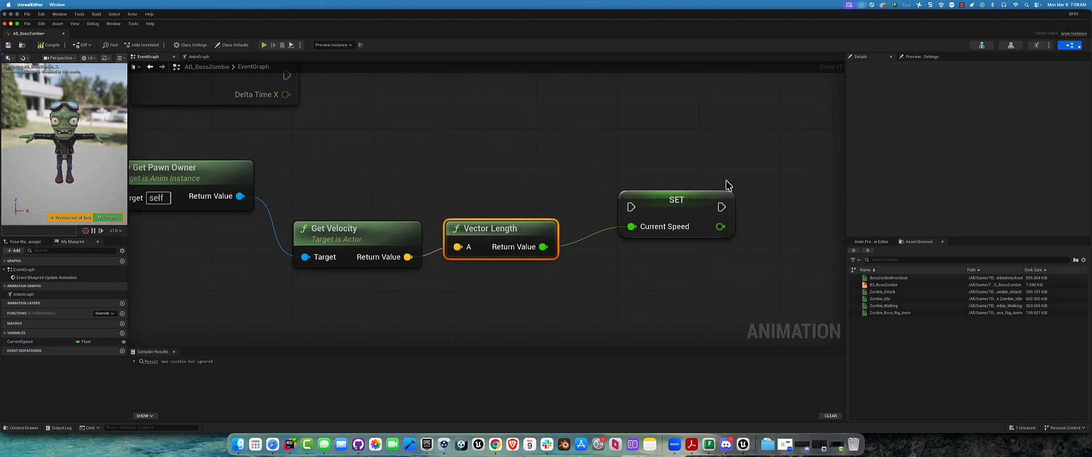
pyautogui.moveTo(655, 200); pyautogui.dragTo(636, 210)
pyautogui.moveTo(465, 163); pyautogui.dragTo(520, 214, button='right')
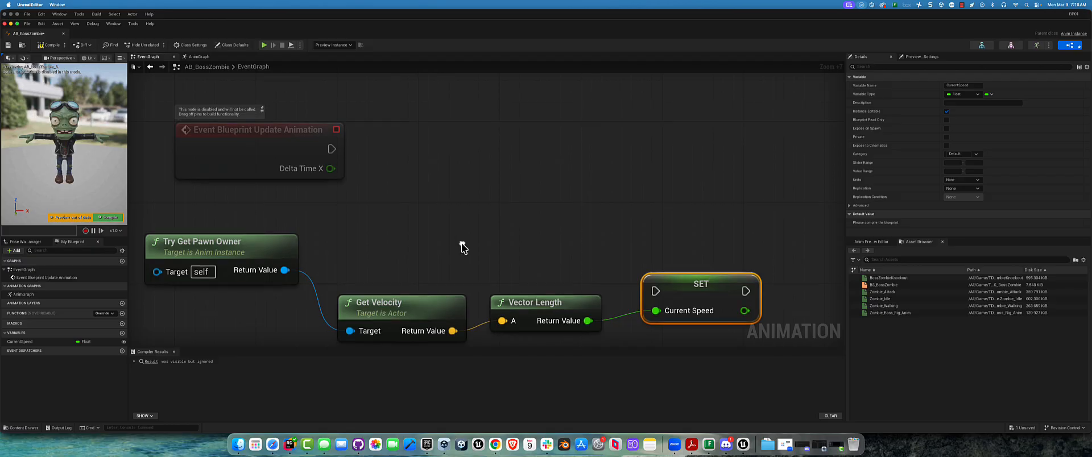
pyautogui.moveTo(463, 244); pyautogui.dragTo(495, 212, button='right')
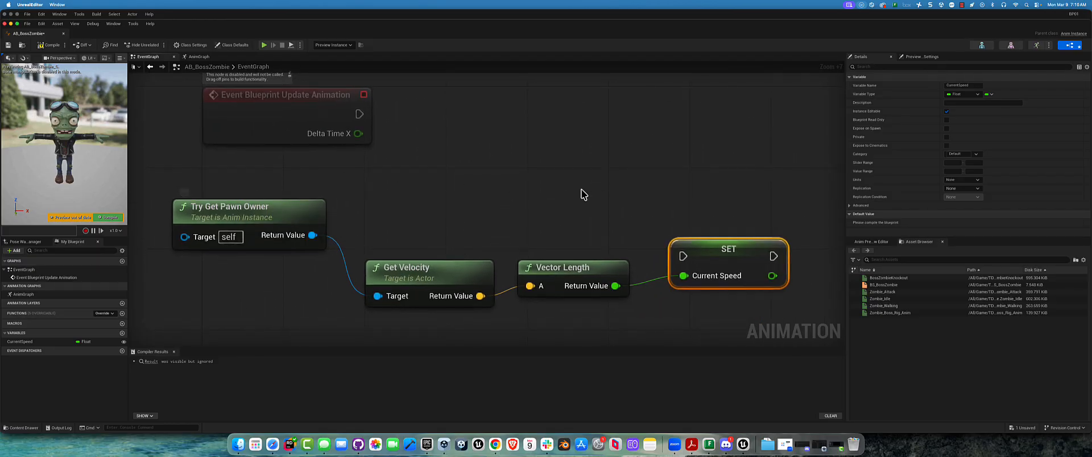
# Compile and save AB_BossZombie, and dock its editor alongside the other open asset editors
pyautogui.click(28, 49)
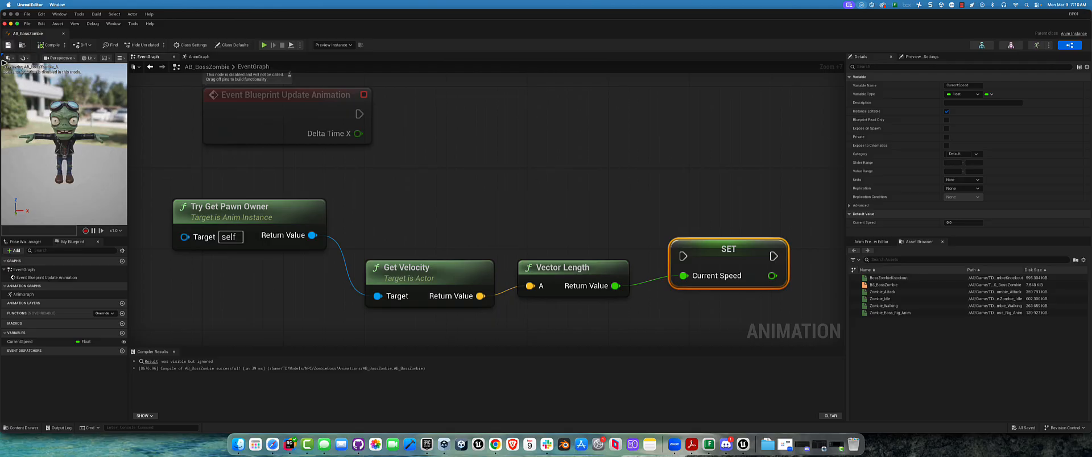
pyautogui.moveTo(34, 33); pyautogui.dragTo(517, 27)
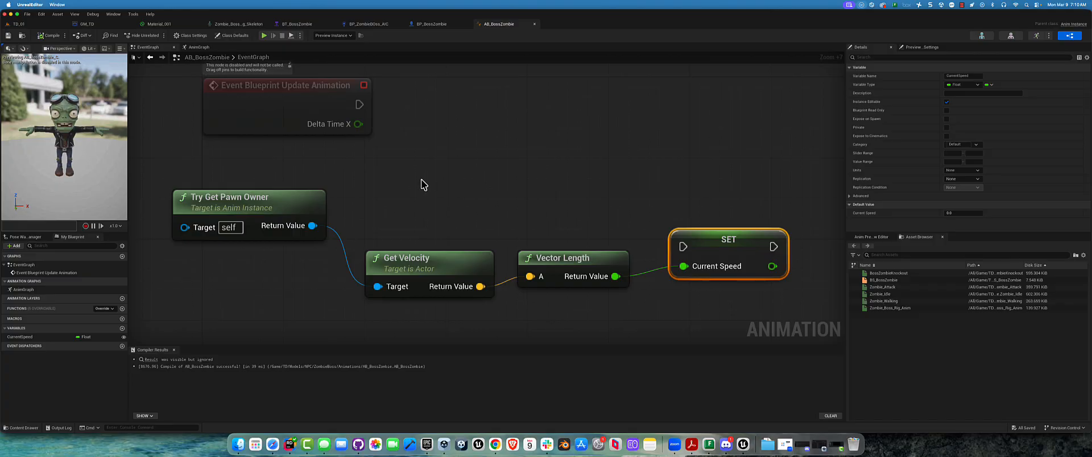
# Return to the TD_01 level and create a Blueprint enumeration named E_BossZombie in the Animations folder
pyautogui.click(19, 24)
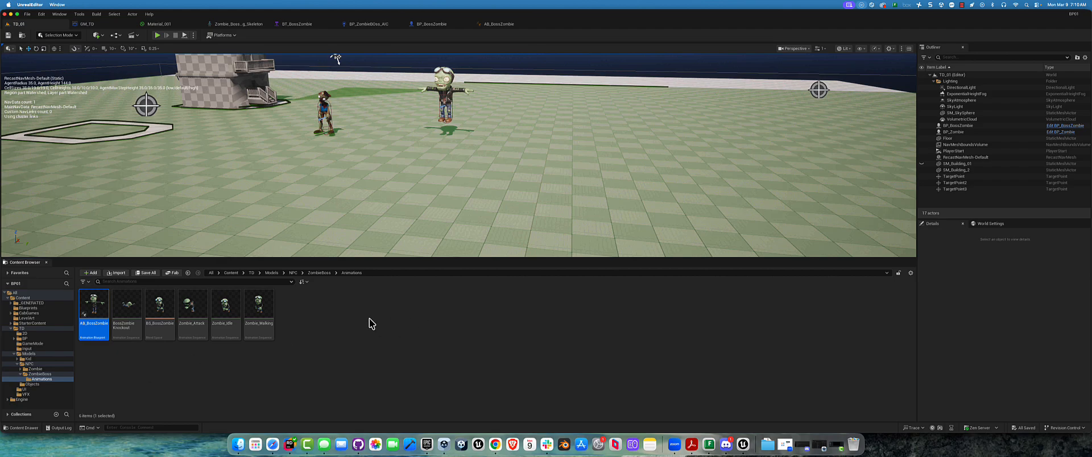
pyautogui.rightClick(349, 314)
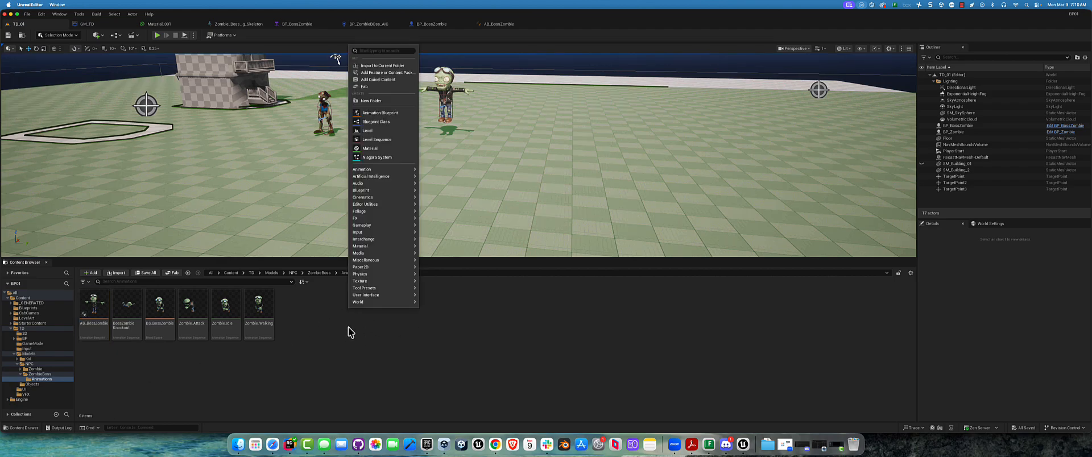
pyautogui.moveTo(365, 304)
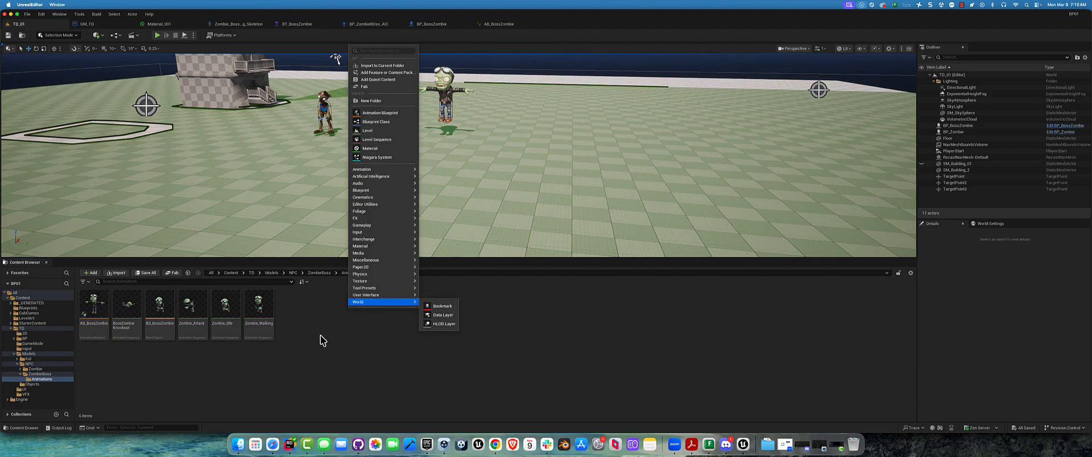
pyautogui.moveTo(400, 190)
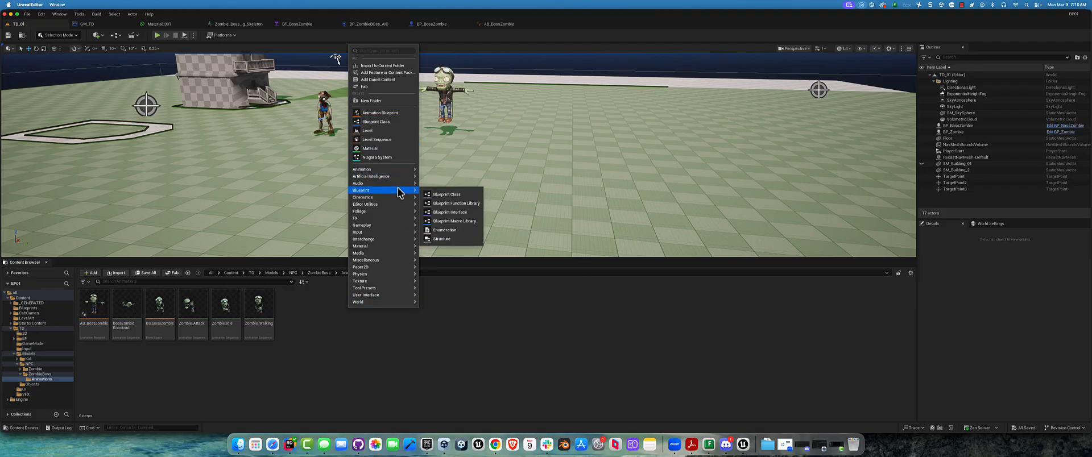
pyautogui.click(454, 230)
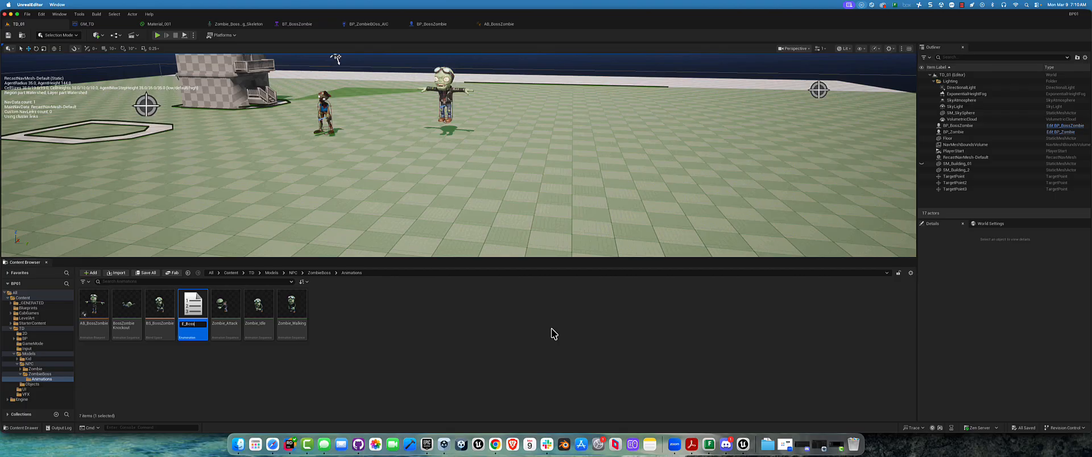
pyautogui.write('E_BossZombie')
pyautogui.press('Return')
# Open the E_BossZombie enumeration and add four enumerators
pyautogui.doubleClick(198, 312)
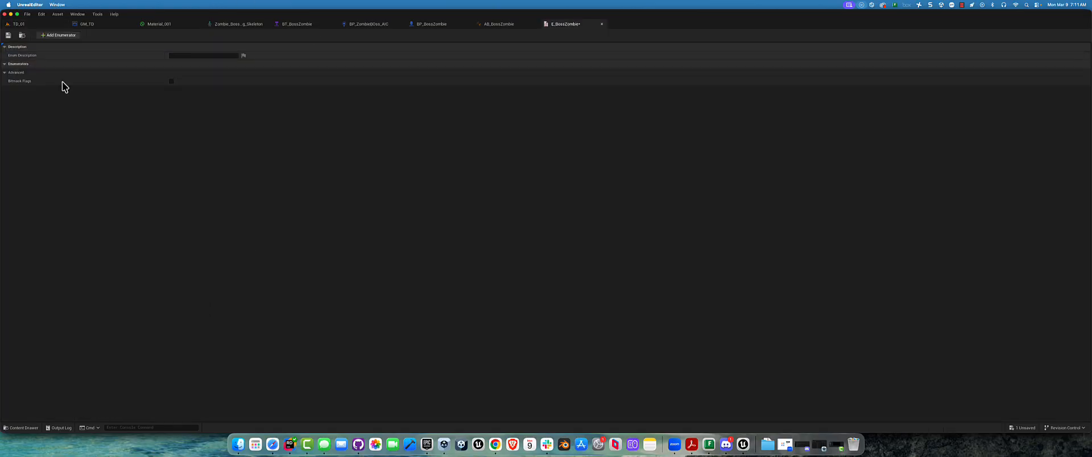
pyautogui.click(56, 35)
pyautogui.click(57, 35)
pyautogui.click(57, 35)
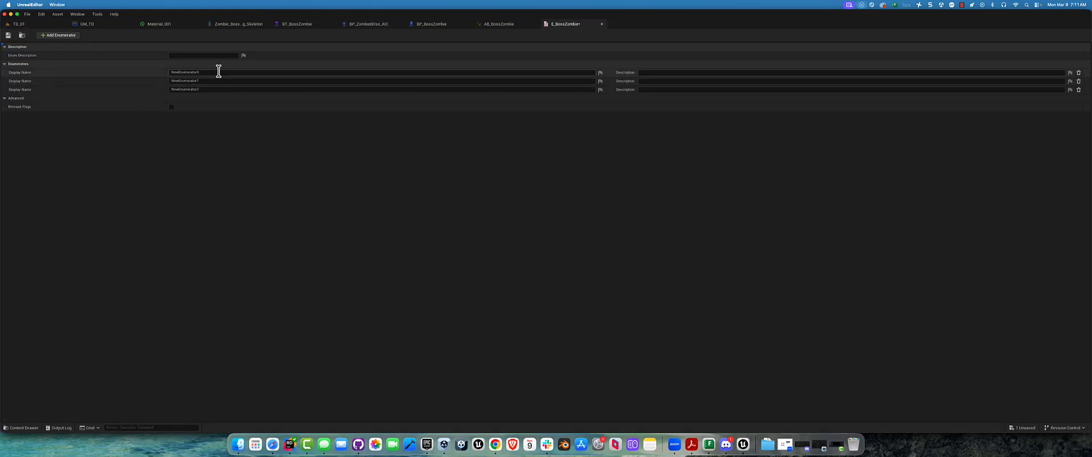
pyautogui.click(66, 35)
# Name the first enumerator Idle/Walk and the second one Attack in E_BossZombie
pyautogui.click(204, 71)
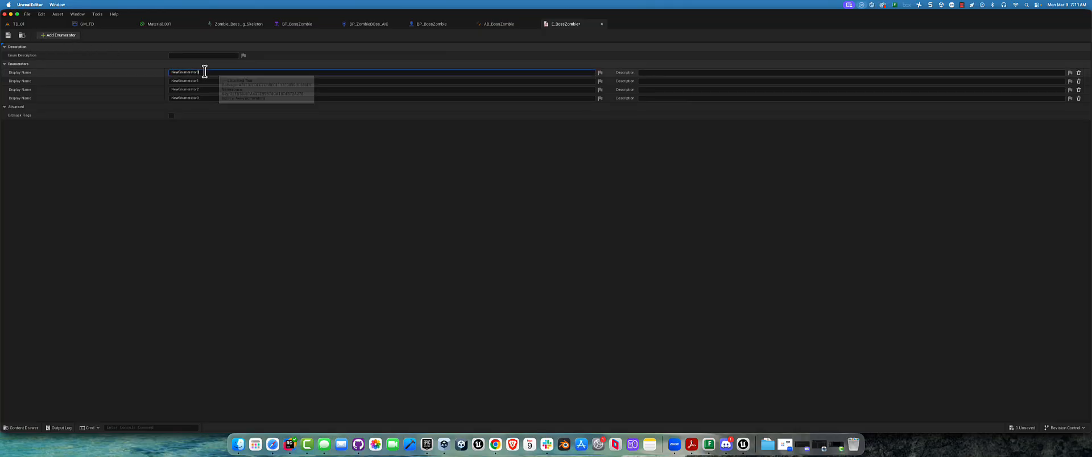
pyautogui.doubleClick(204, 71)
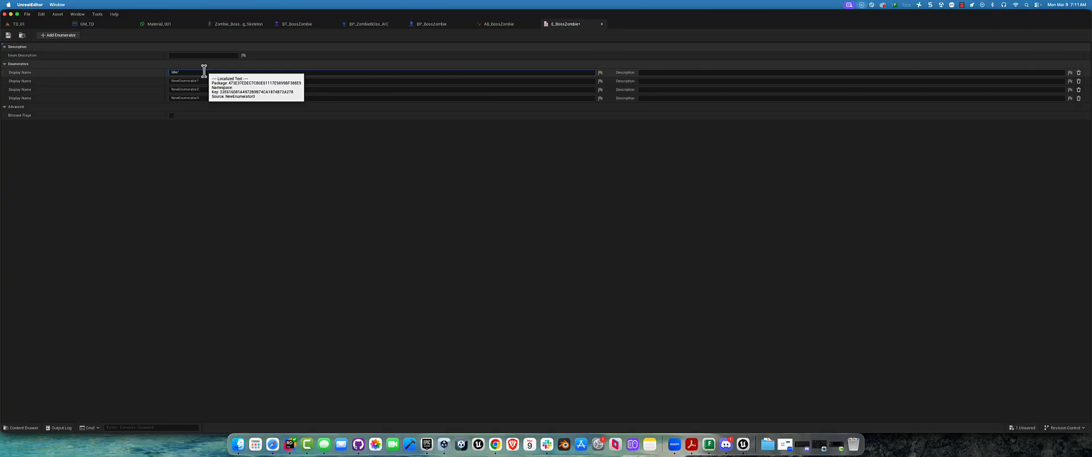
pyautogui.write('Idle/Walk')
pyautogui.click(205, 81)
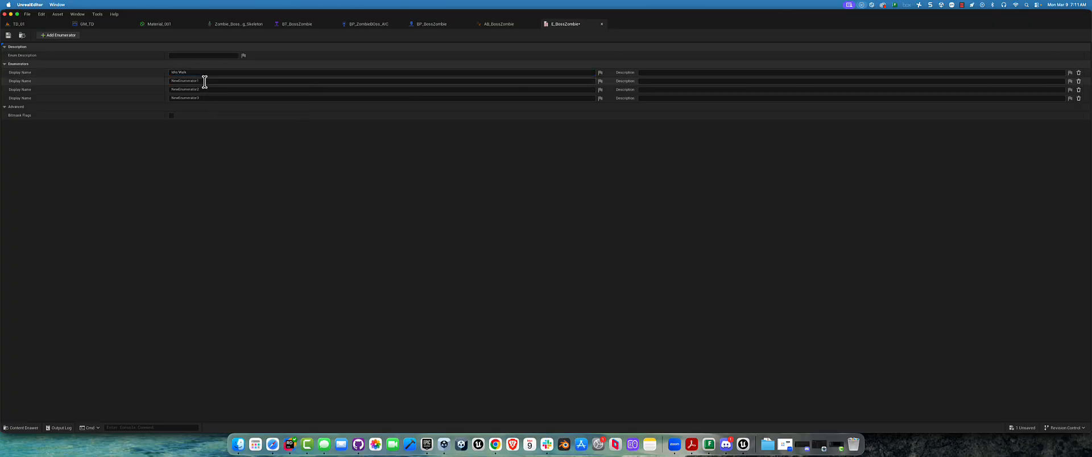
pyautogui.moveTo(205, 81); pyautogui.dragTo(18, 69)
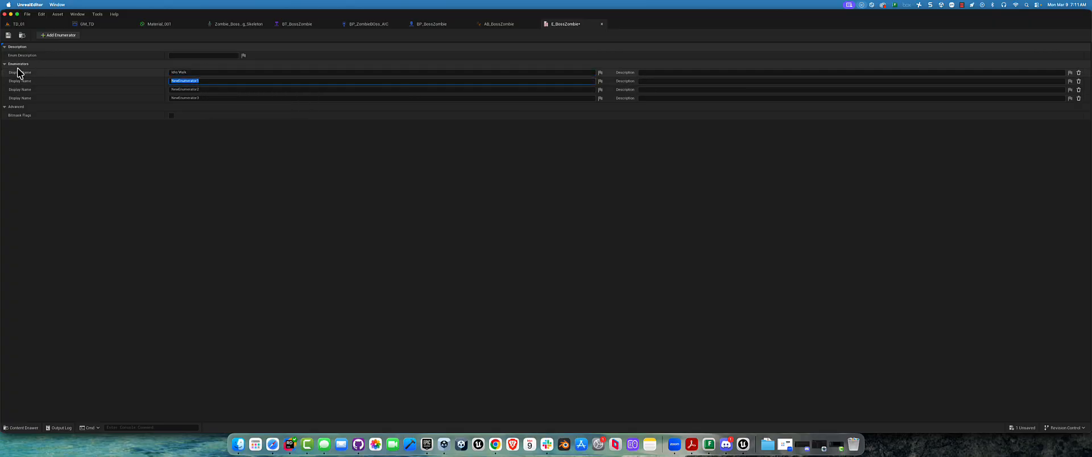
pyautogui.write('Attack')
# Name the third enumerator Knockout in E_BossZombie
pyautogui.click(213, 90)
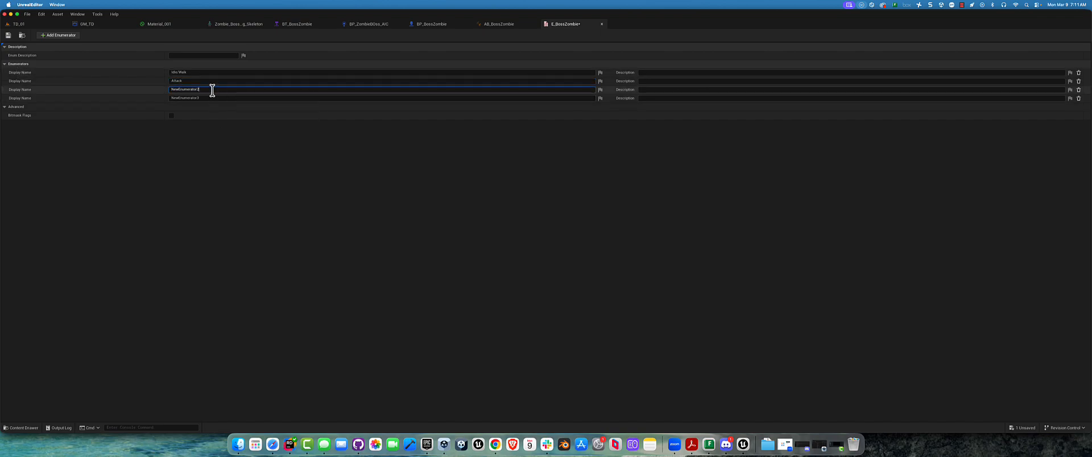
pyautogui.click(212, 90)
pyautogui.moveTo(212, 90); pyautogui.dragTo(78, 77)
pyautogui.write('H')
pyautogui.click(140, 202)
# Delete the unused fourth enumerator from E_BossZombie, then save and close the enumeration
pyautogui.rightClick(52, 100)
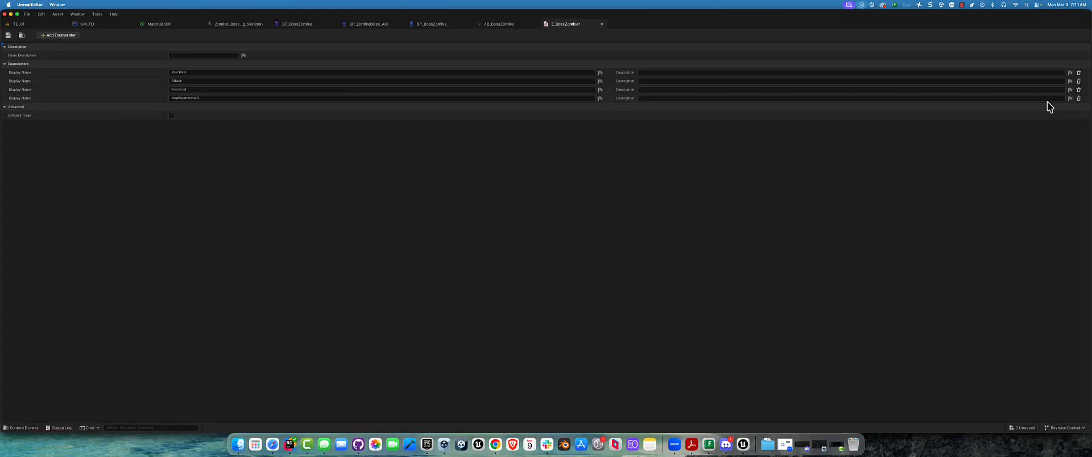
pyautogui.click(1079, 99)
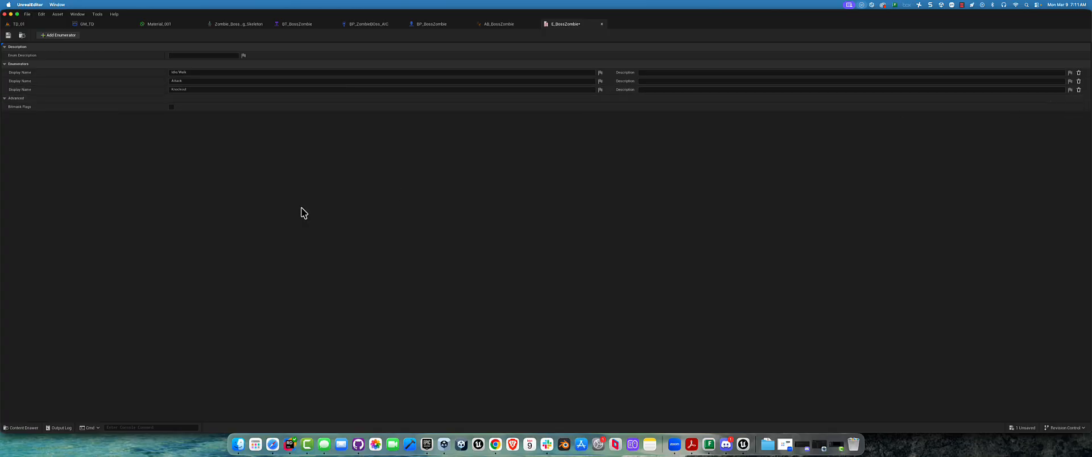
pyautogui.click(8, 35)
pyautogui.click(603, 25)
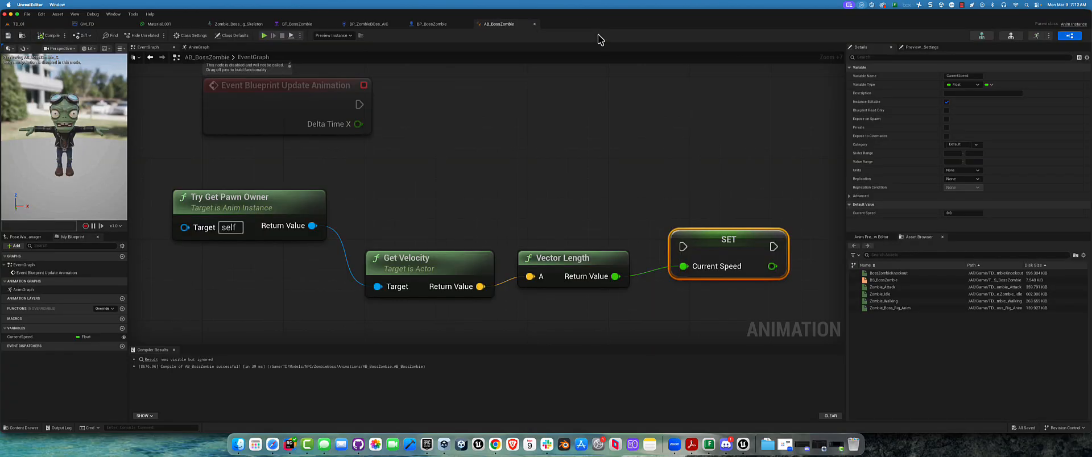
# Open the BT_BossZombie behavior tree and switch to its BB_ZombieBoss blackboard
pyautogui.click(373, 24)
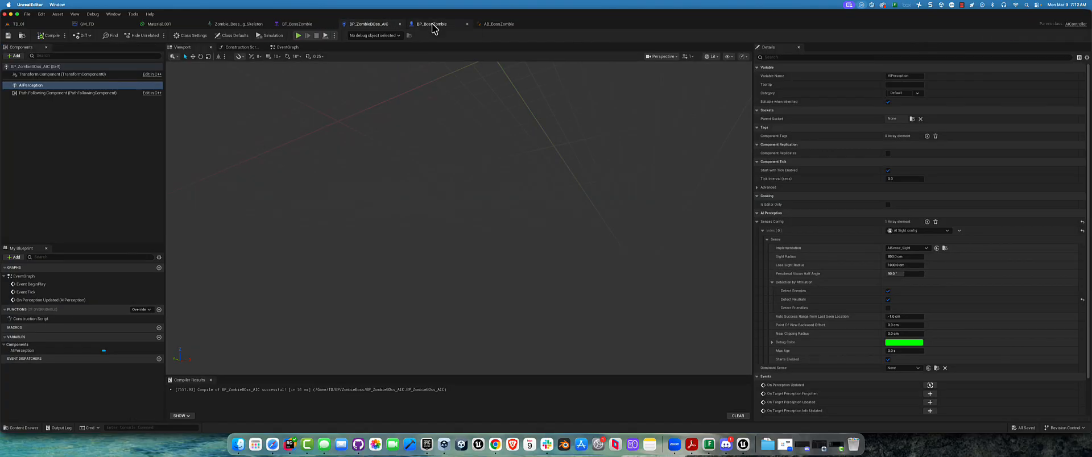
pyautogui.click(432, 25)
pyautogui.click(298, 24)
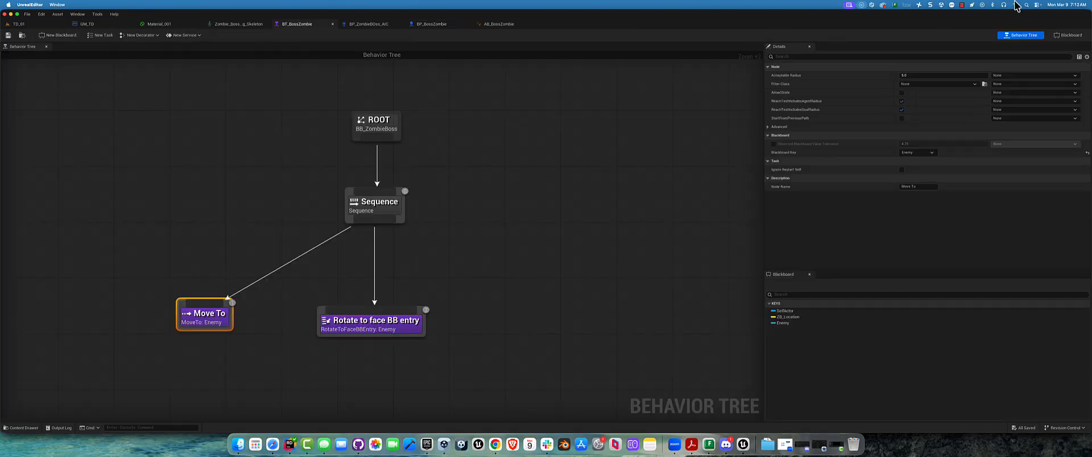
pyautogui.click(1068, 35)
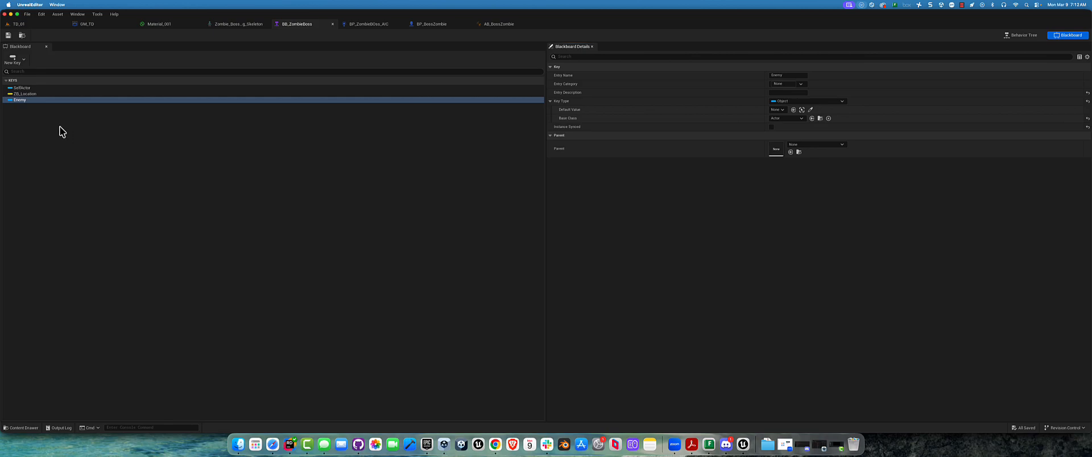
# Add an Enum key named CurrentState to the BB_ZombieBoss blackboard and save it
pyautogui.click(16, 64)
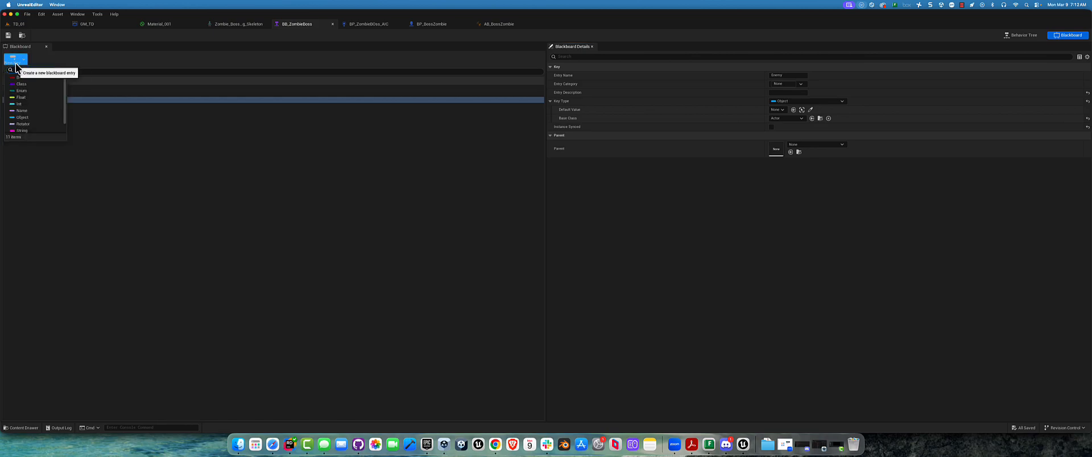
pyautogui.click(22, 91)
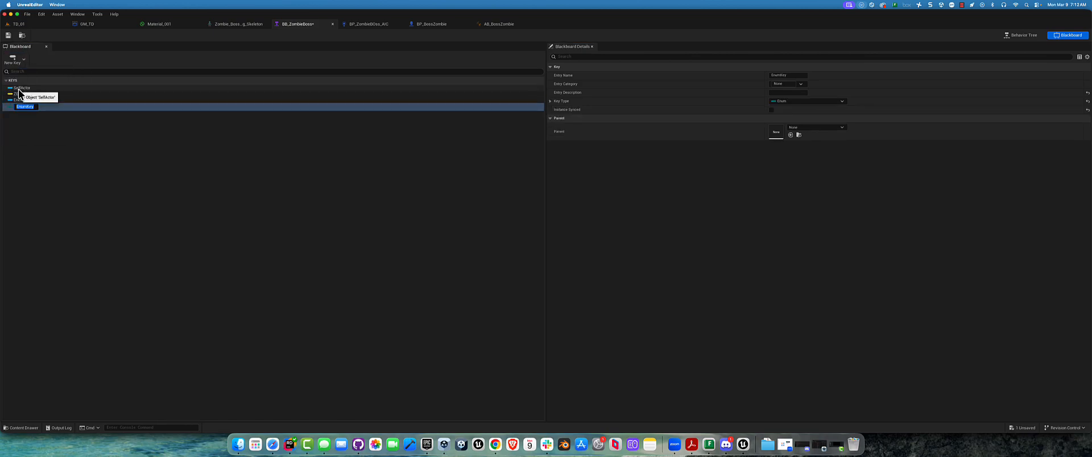
pyautogui.write('CurrentState')
pyautogui.click(158, 118)
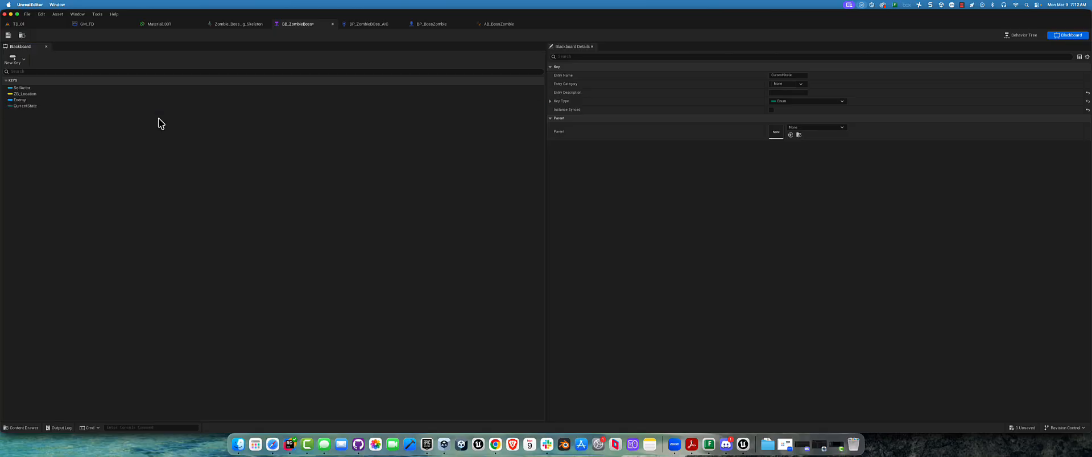
pyautogui.click(8, 36)
pyautogui.click(19, 24)
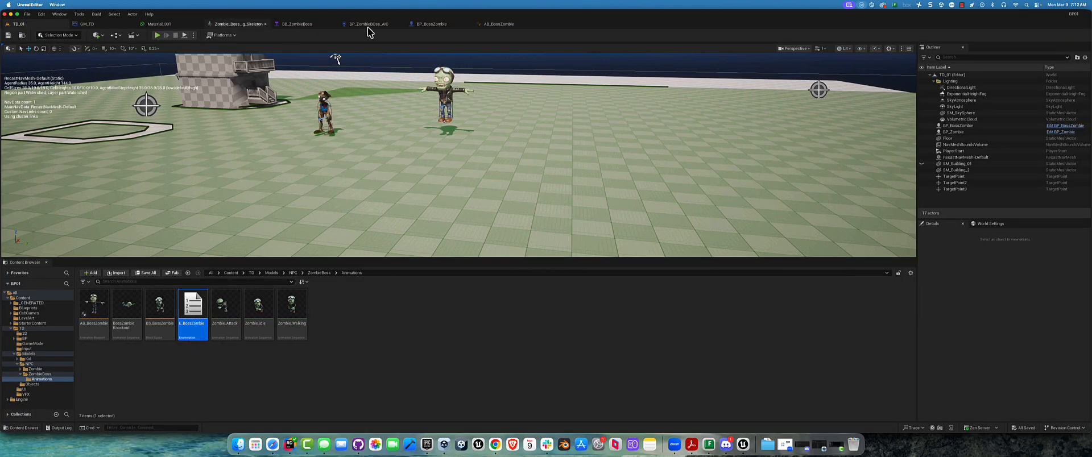
pyautogui.click(236, 25)
pyautogui.click(304, 23)
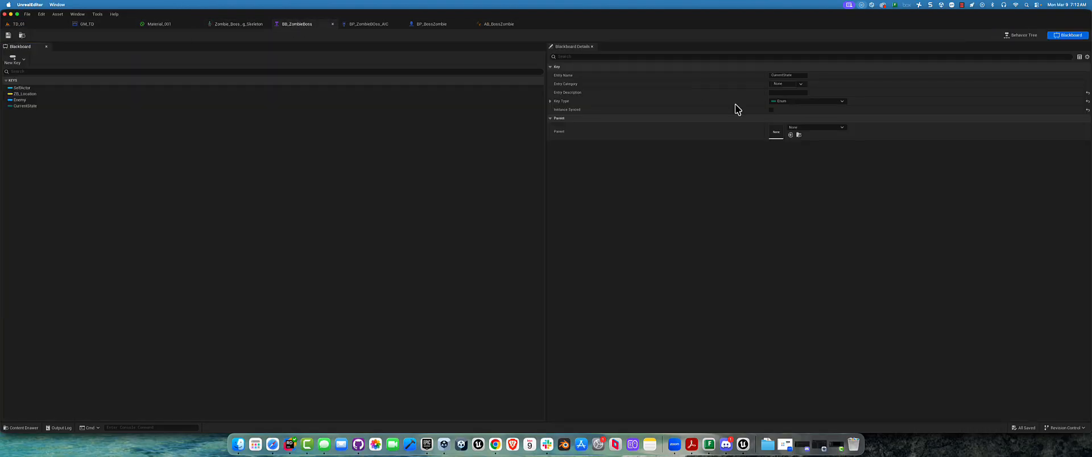
# Expand the key type settings of CurrentState and set its Enum Type to E_BossZombie
pyautogui.click(795, 101)
pyautogui.click(717, 171)
pyautogui.click(788, 85)
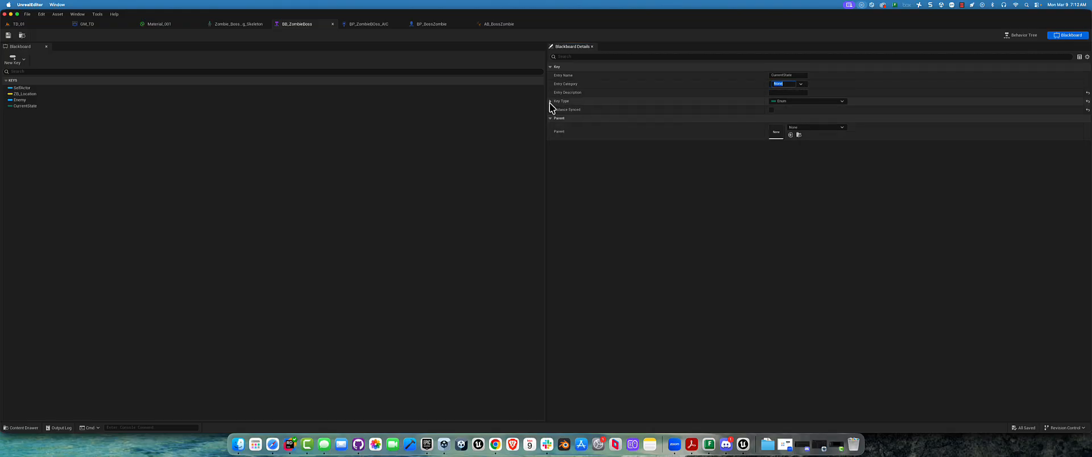
pyautogui.click(550, 101)
pyautogui.click(842, 110)
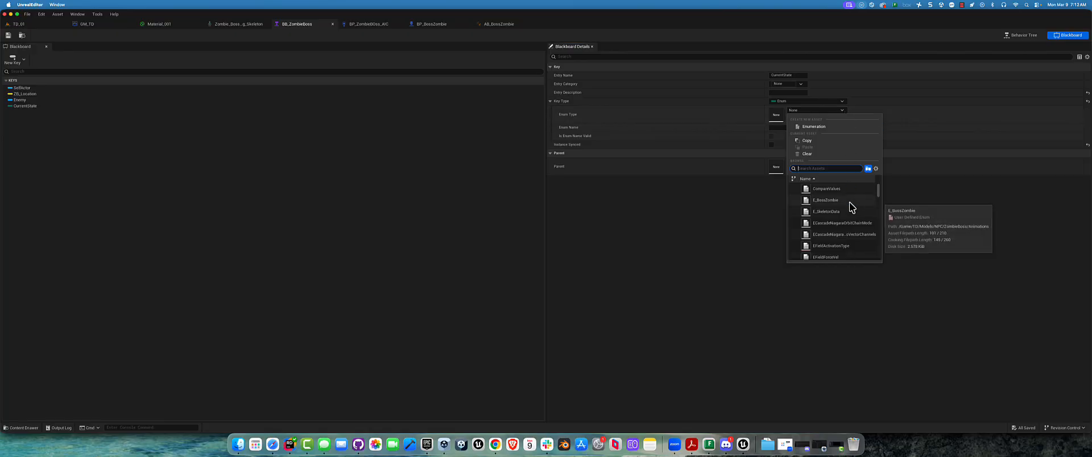
pyautogui.click(831, 200)
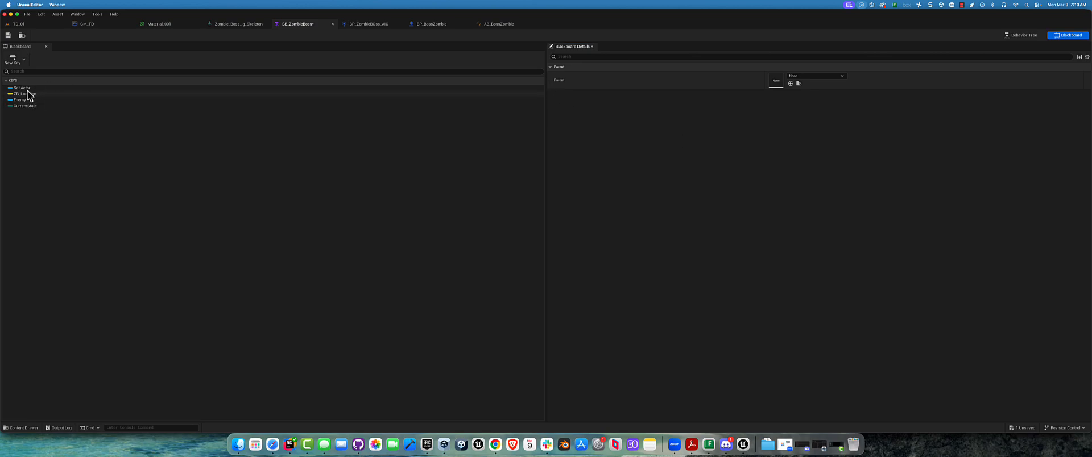
# Check the default value choices of the CurrentState key, keep Idle/Walk, and save and close the blackboard
pyautogui.click(51, 106)
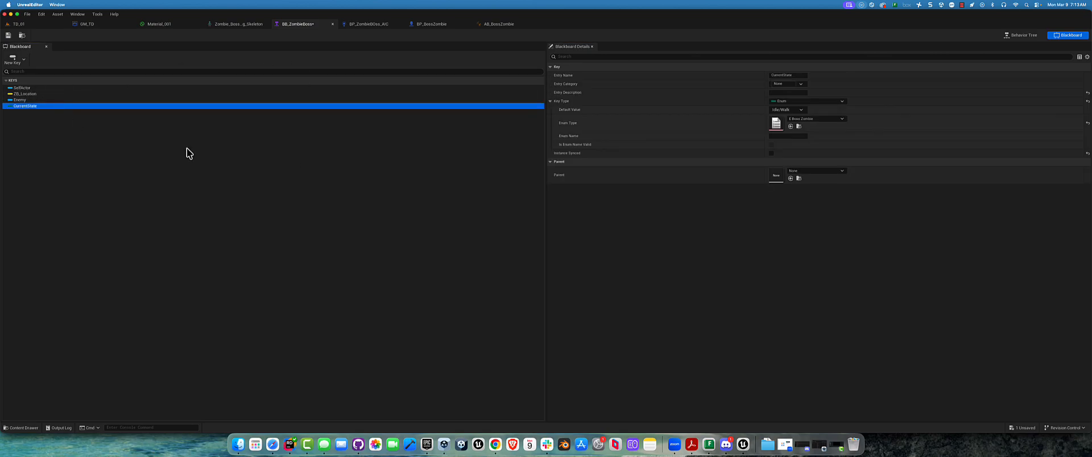
pyautogui.click(787, 109)
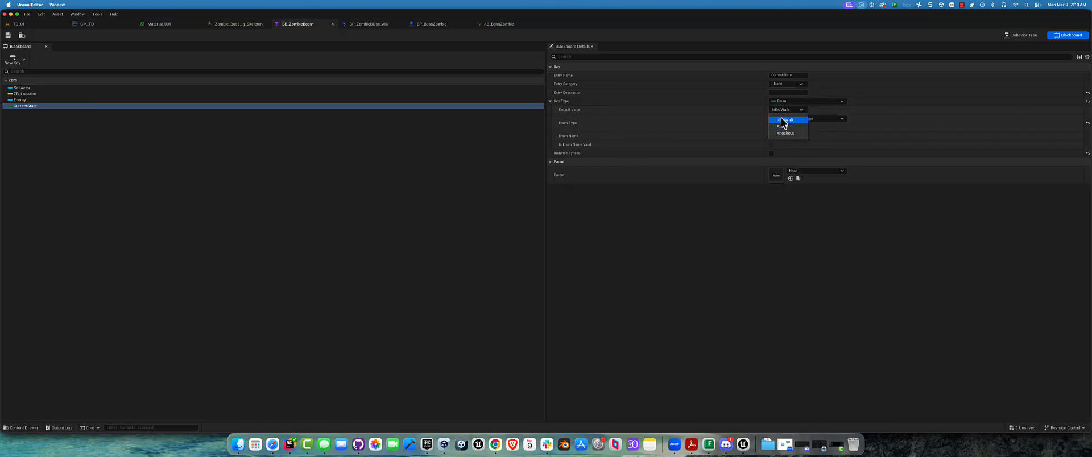
pyautogui.click(745, 239)
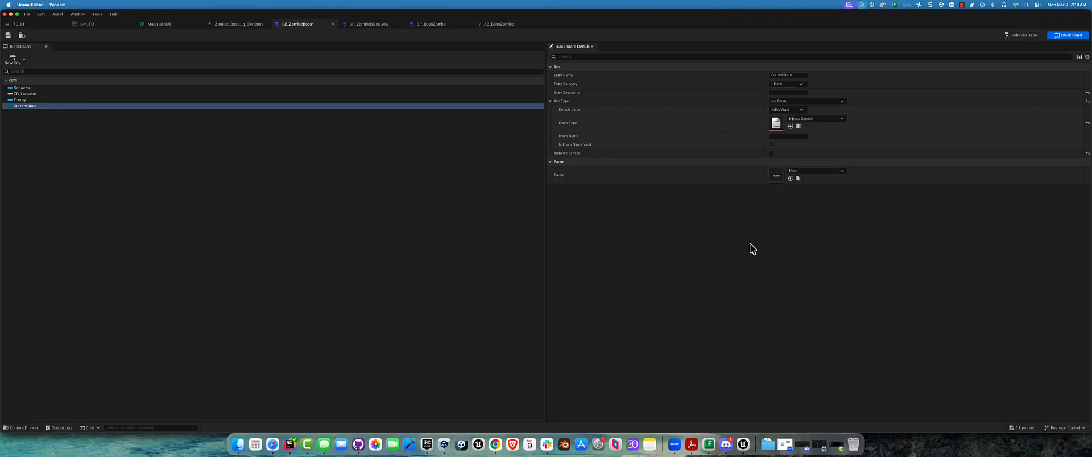
pyautogui.click(8, 35)
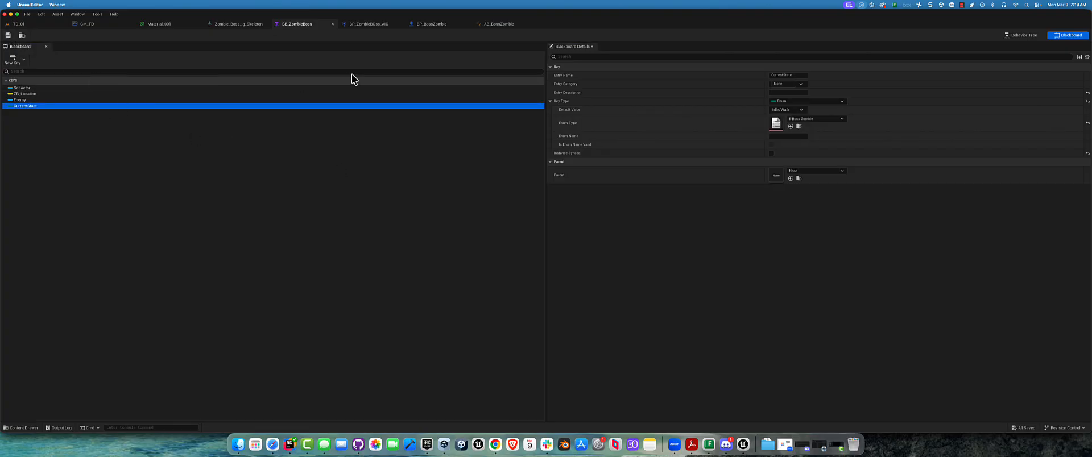
pyautogui.click(333, 23)
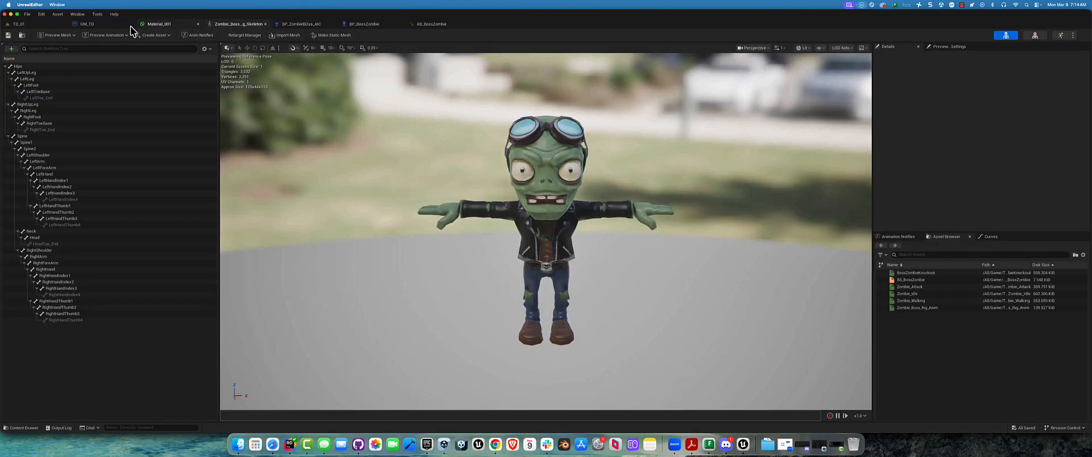
# In the AB_BossZombie event graph, add a Get Blackboard node fed by Try Get Pawn Owner's return value
pyautogui.click(370, 24)
pyautogui.click(422, 24)
pyautogui.moveTo(597, 175); pyautogui.dragTo(577, 162, button='right')
pyautogui.moveTo(279, 183); pyautogui.dragTo(289, 183)
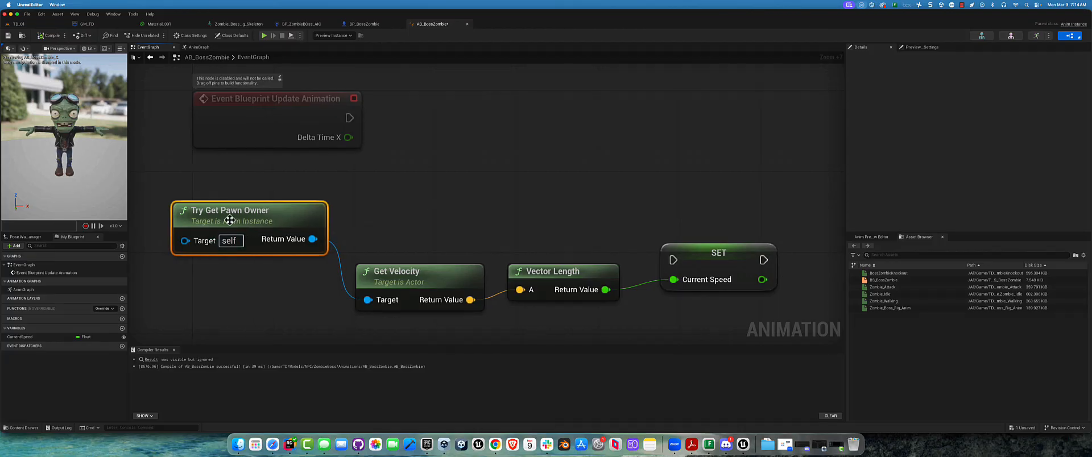
pyautogui.scroll(-1, 619, 220)
pyautogui.moveTo(314, 218); pyautogui.dragTo(393, 155)
pyautogui.write('black')
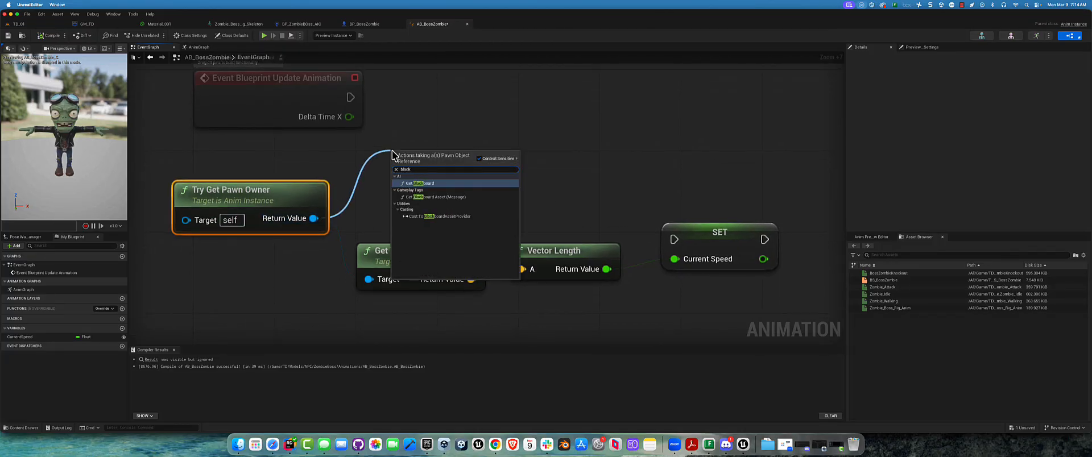
pyautogui.press('Return')
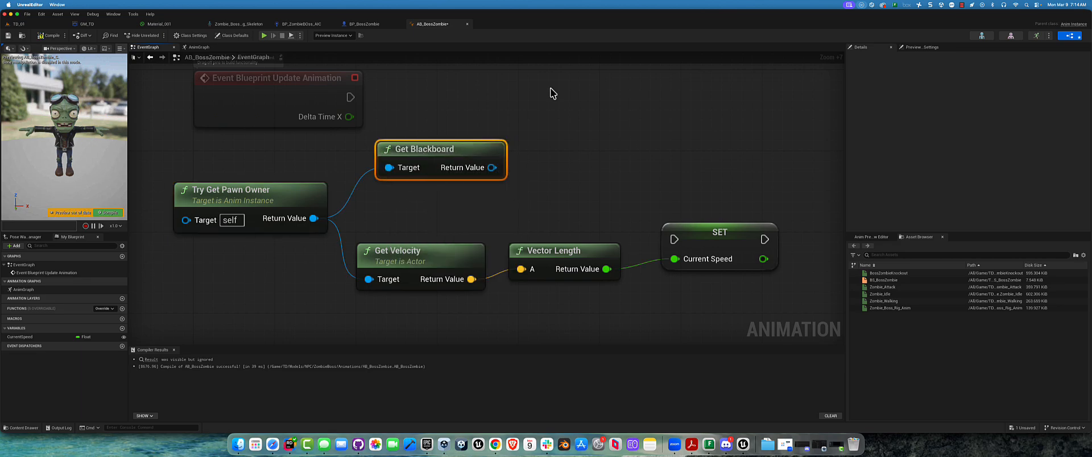
# Move the Event Blueprint Update Animation node higher to make room above the Get Blackboard node
pyautogui.moveTo(445, 98); pyautogui.dragTo(454, 237, button='right')
pyautogui.moveTo(312, 215); pyautogui.dragTo(291, 119)
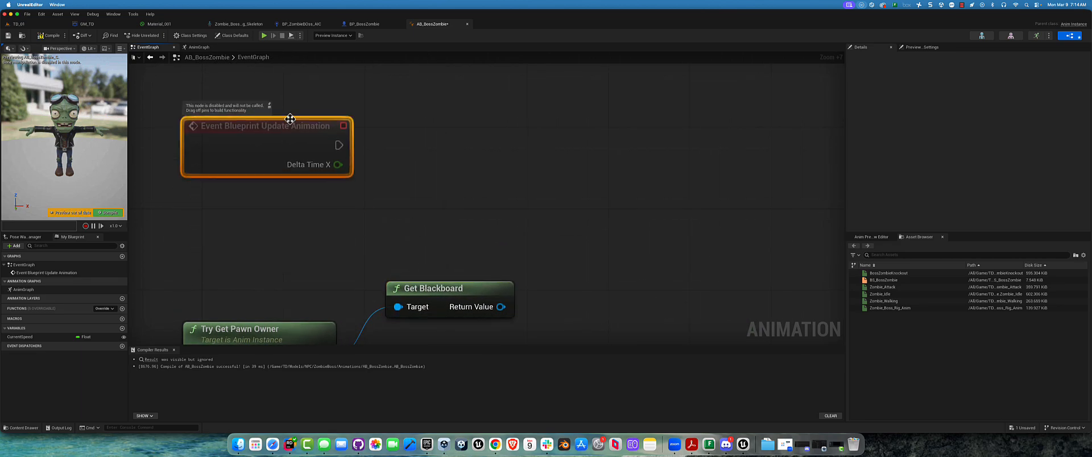
pyautogui.moveTo(455, 237); pyautogui.dragTo(405, 89, button='right')
pyautogui.moveTo(400, 146); pyautogui.dragTo(527, 138)
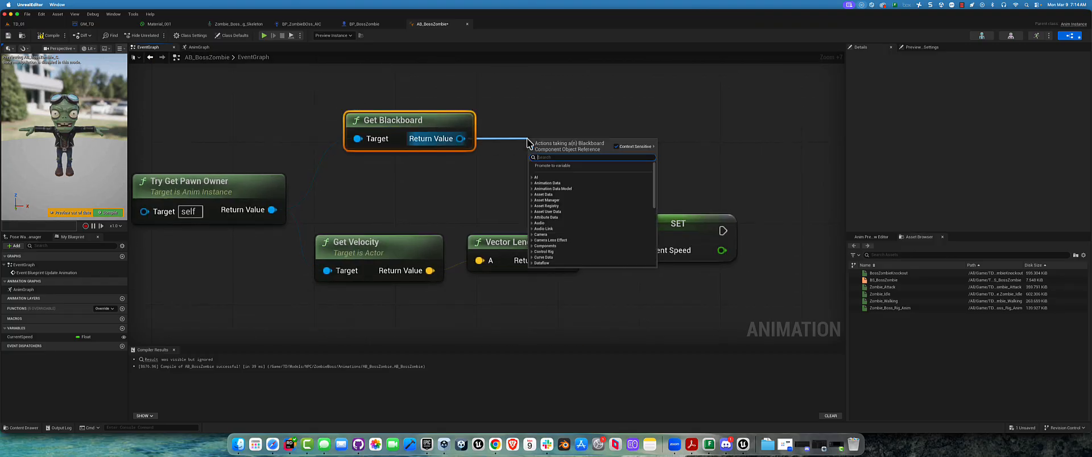
pyautogui.write('get v')
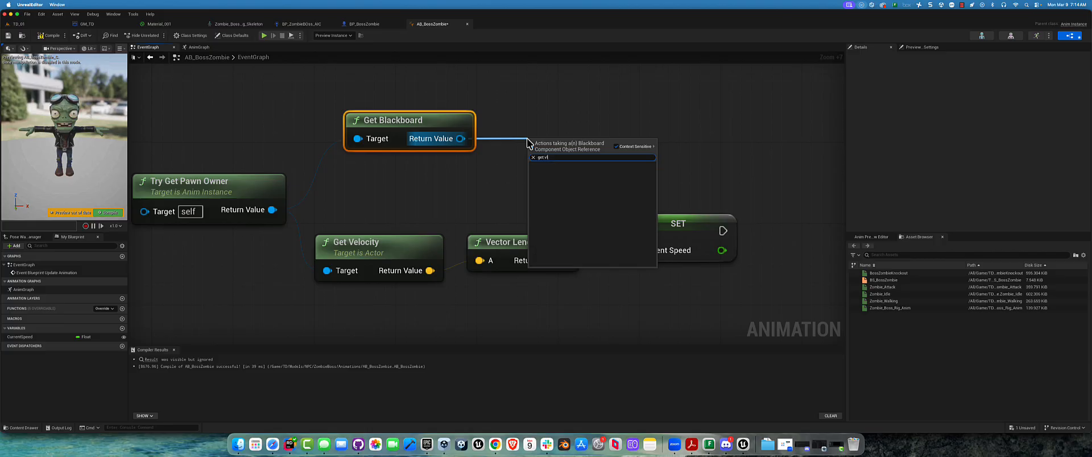
pyautogui.press('BackSpace')
pyautogui.press('BackSpace')
pyautogui.press('BackSpace')
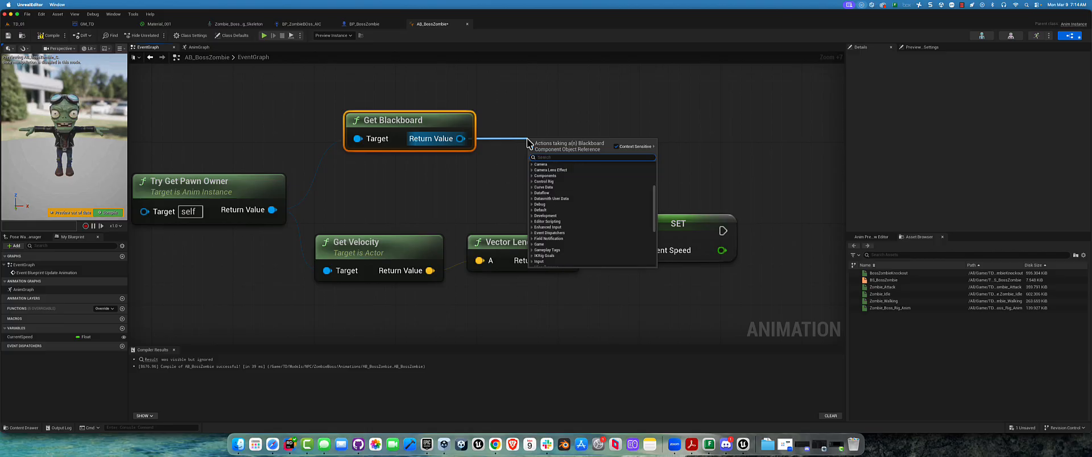
pyautogui.write('enum')
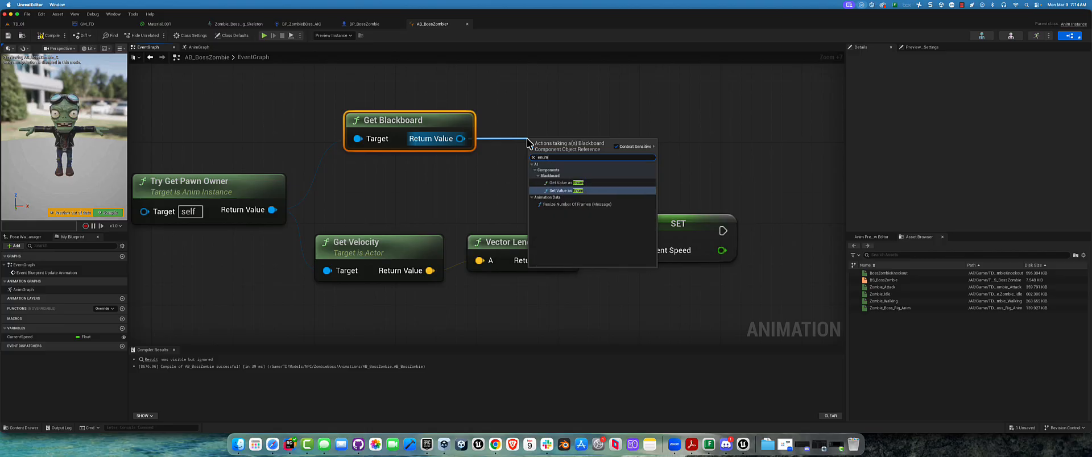
pyautogui.press('Return')
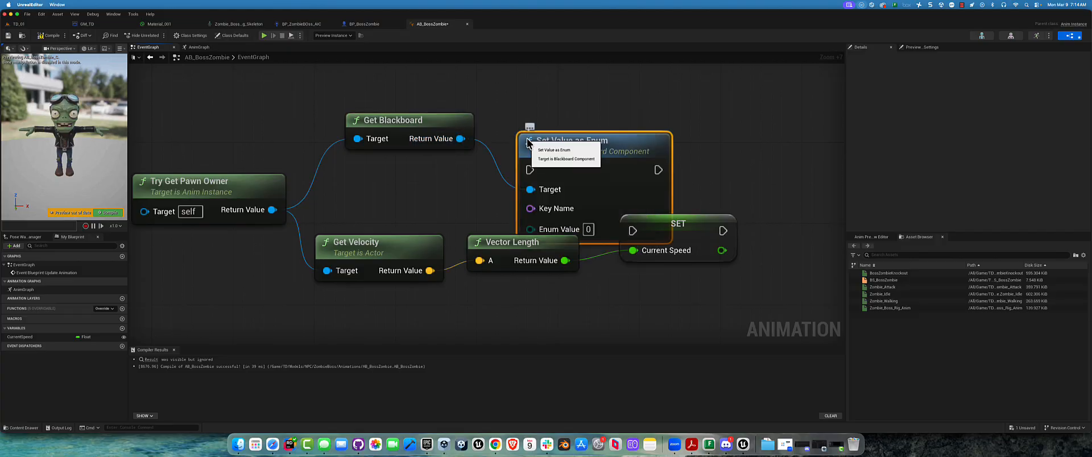
pyautogui.press('Delete')
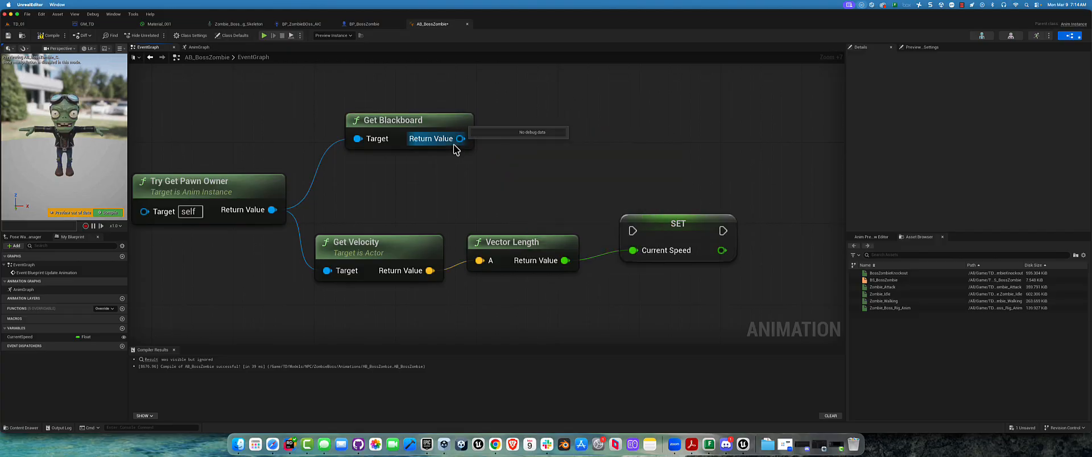
# Add a Get Value as Enum node fed by Get Blackboard's return value and move both nodes up into line
pyautogui.moveTo(462, 139); pyautogui.dragTo(533, 128)
pyautogui.write('get va')
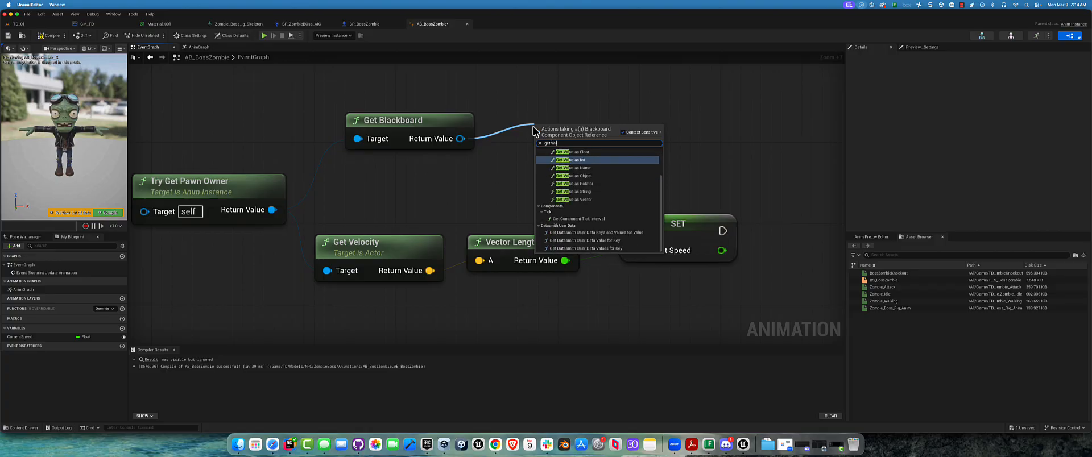
pyautogui.write('lue as en')
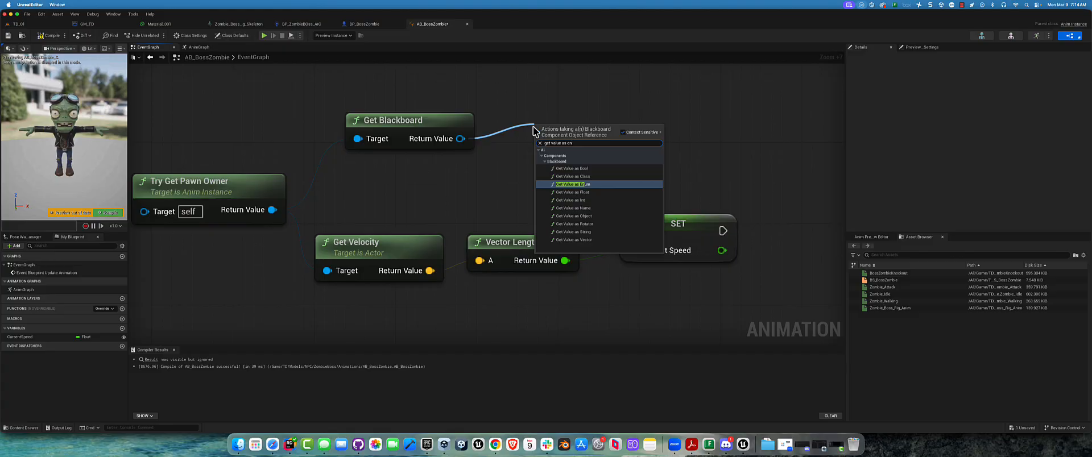
pyautogui.press('Return')
pyautogui.moveTo(611, 130); pyautogui.dragTo(609, 110)
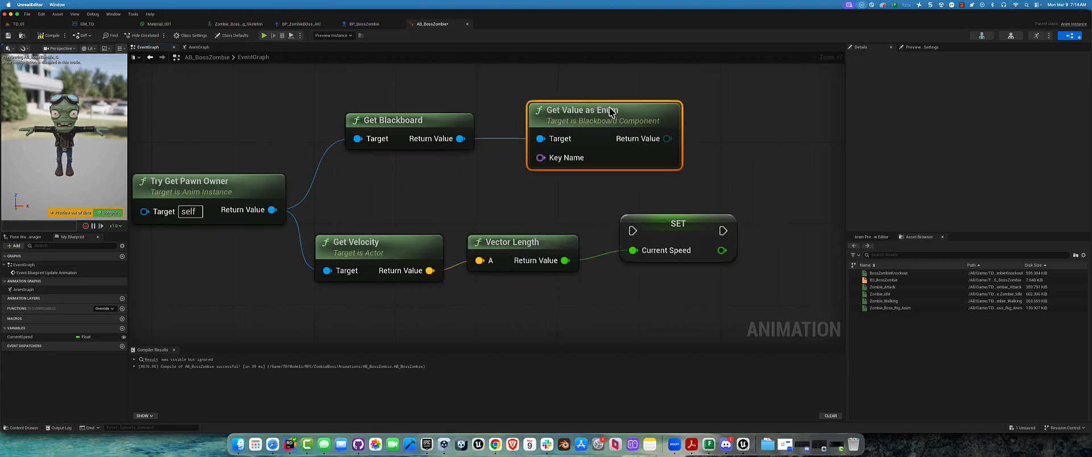
pyautogui.moveTo(464, 185); pyautogui.dragTo(503, 214, button='right')
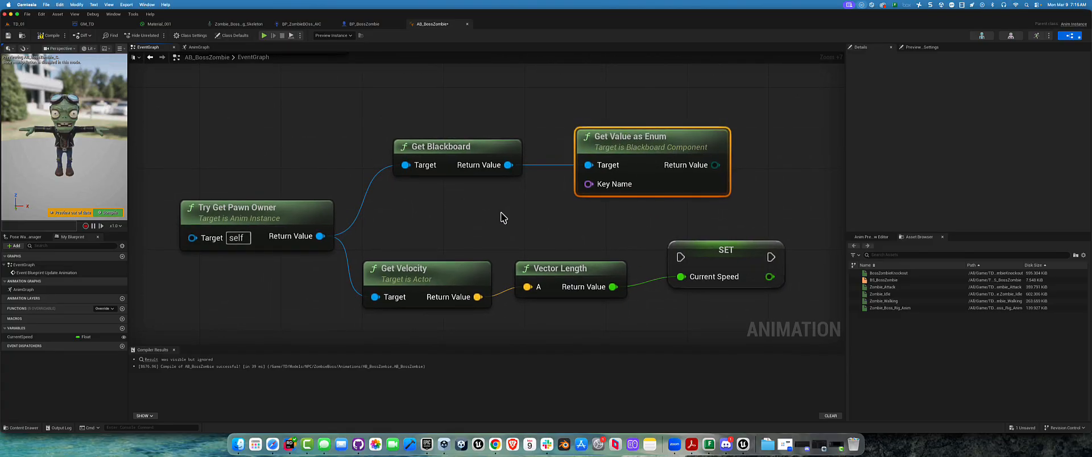
pyautogui.moveTo(587, 149); pyautogui.dragTo(618, 118)
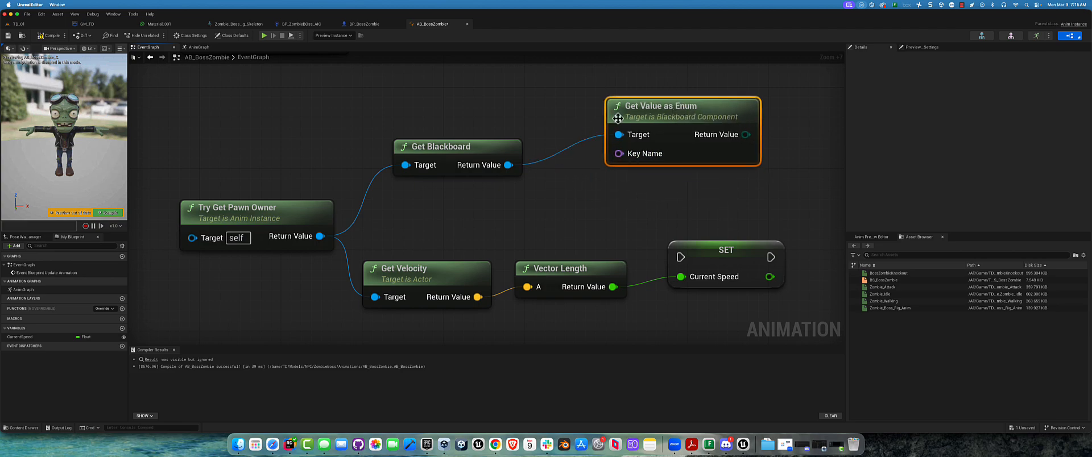
pyautogui.moveTo(470, 150); pyautogui.dragTo(480, 119)
# Feed the enum node's Key Name from a Make Literal Name node set to CurrentState, placed below Get Blackboard
pyautogui.moveTo(619, 153); pyautogui.dragTo(550, 210)
pyautogui.write('litera')
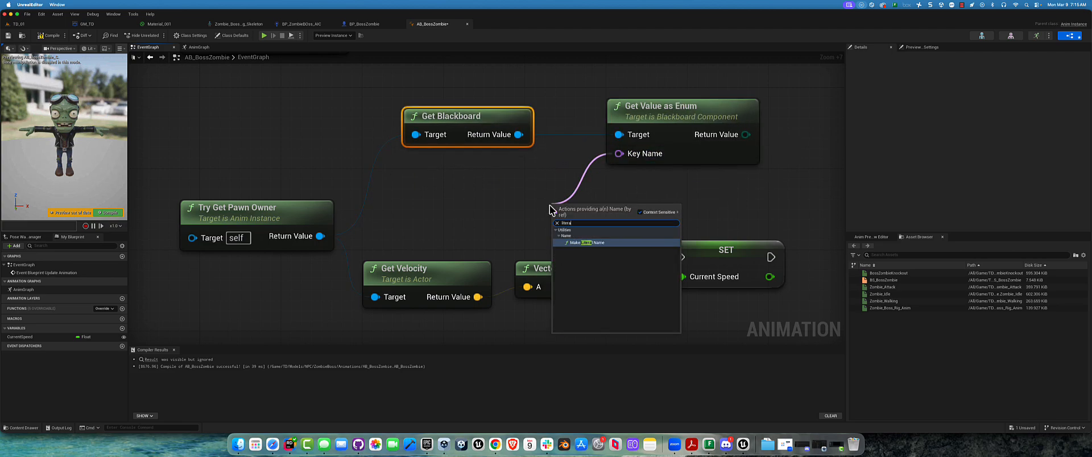
pyautogui.press('Return')
pyautogui.moveTo(634, 210); pyautogui.dragTo(544, 211)
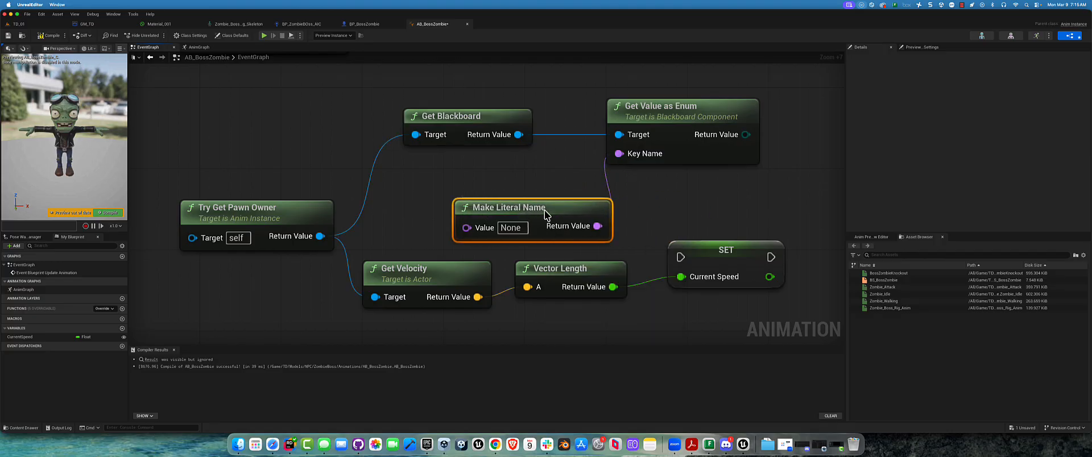
pyautogui.click(508, 228)
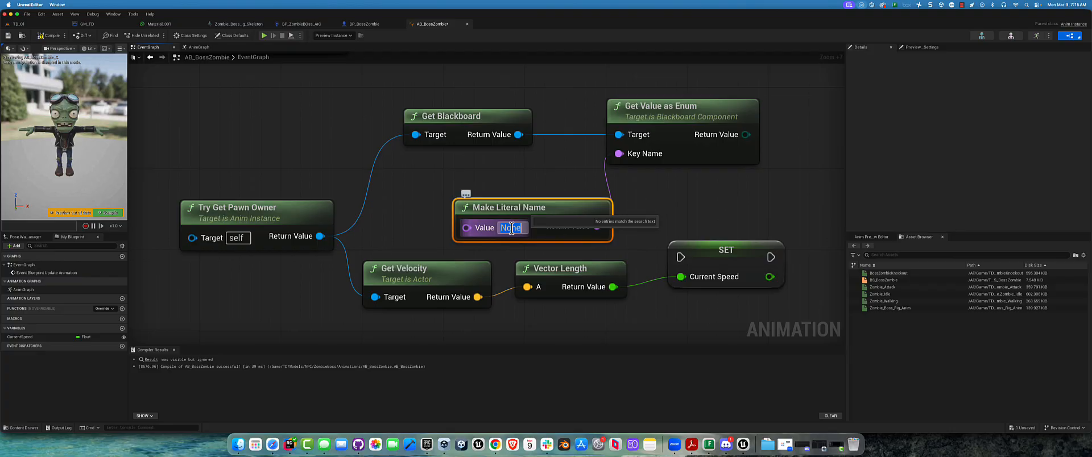
pyautogui.write('CurrentState')
pyautogui.click(544, 191)
pyautogui.moveTo(545, 212); pyautogui.dragTo(531, 200)
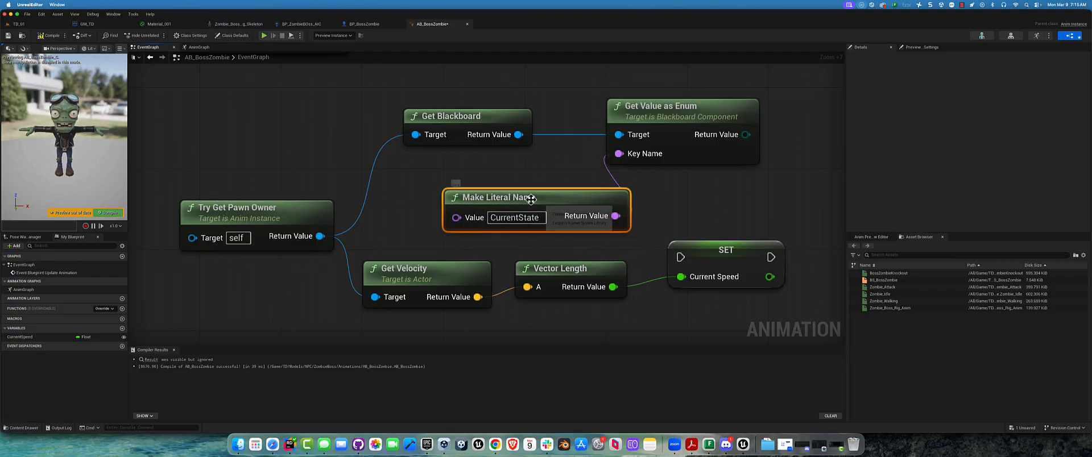
pyautogui.click(242, 25)
pyautogui.click(367, 26)
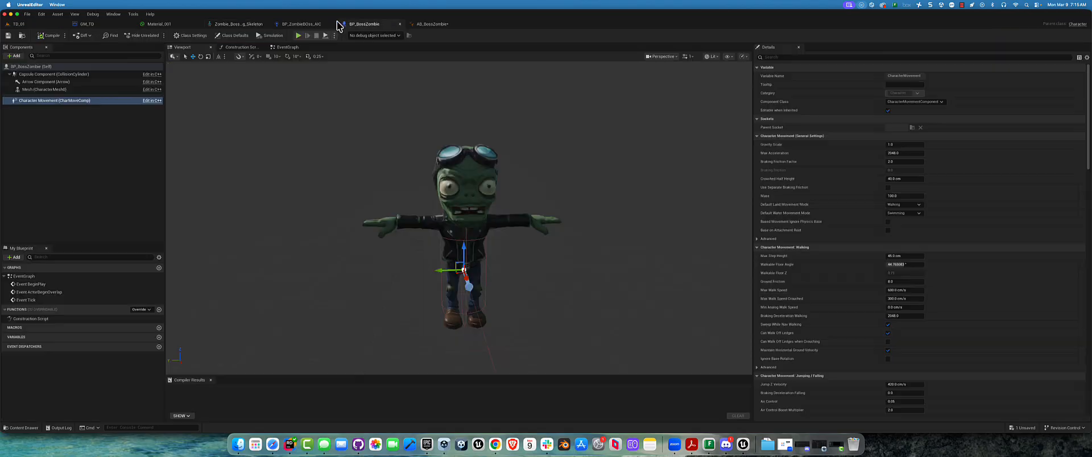
pyautogui.click(298, 25)
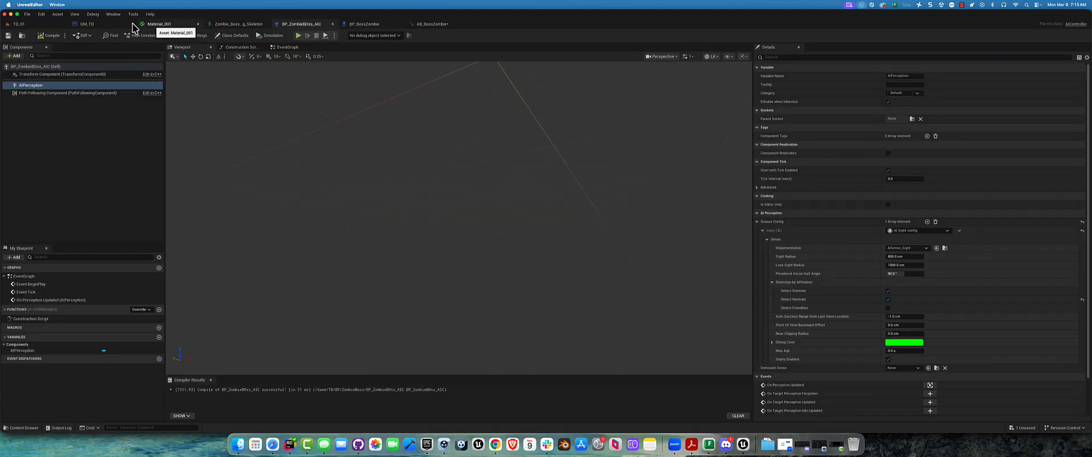
pyautogui.click(432, 23)
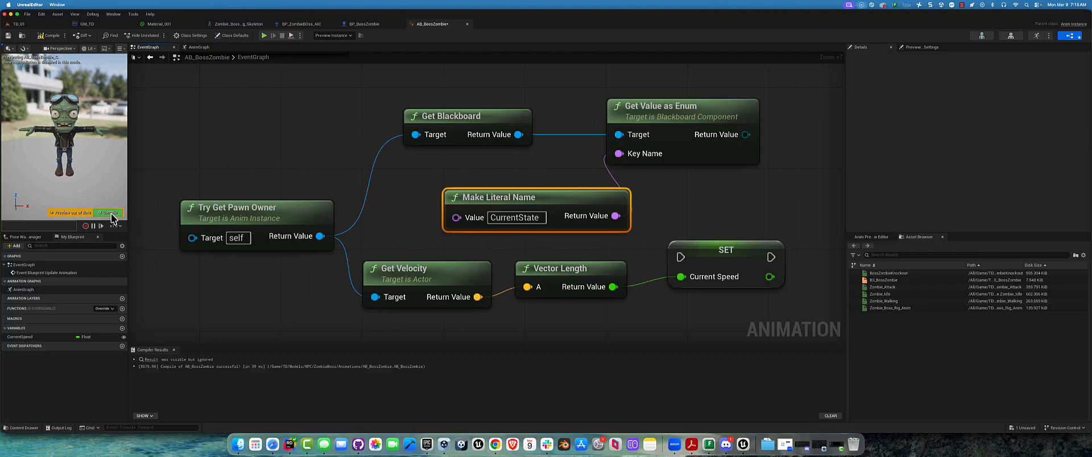
# Compile and save the AB_BossZombie Animation Blueprint
pyautogui.click(48, 35)
pyautogui.click(7, 36)
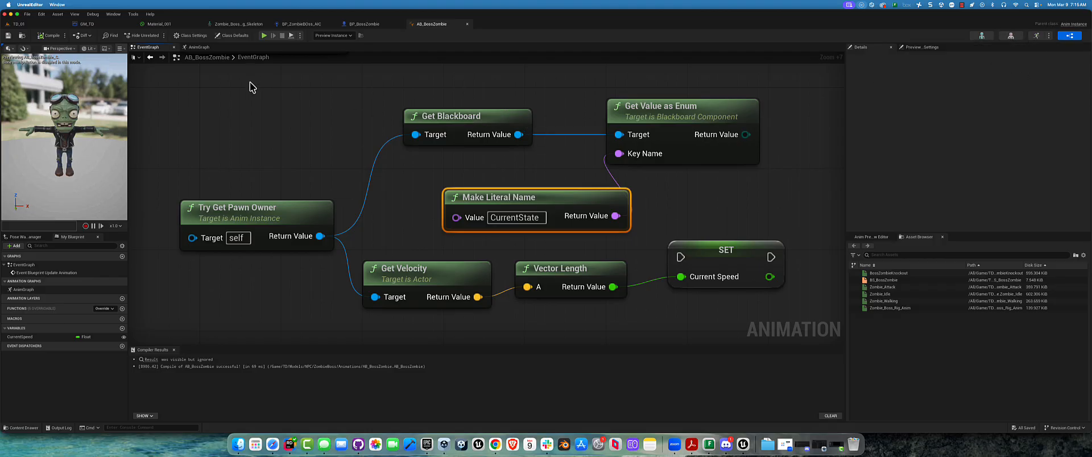
# Open the blackboard of BT_BossZombie from the ZombieBoss folder, check the CurrentState key's entry name, and return to AB_BossZombie
pyautogui.click(23, 23)
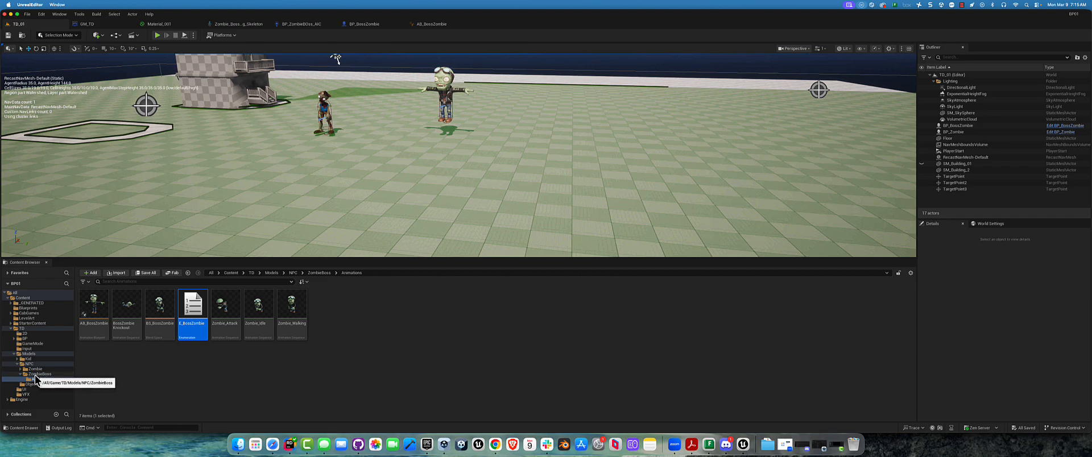
pyautogui.click(24, 338)
pyautogui.click(127, 307)
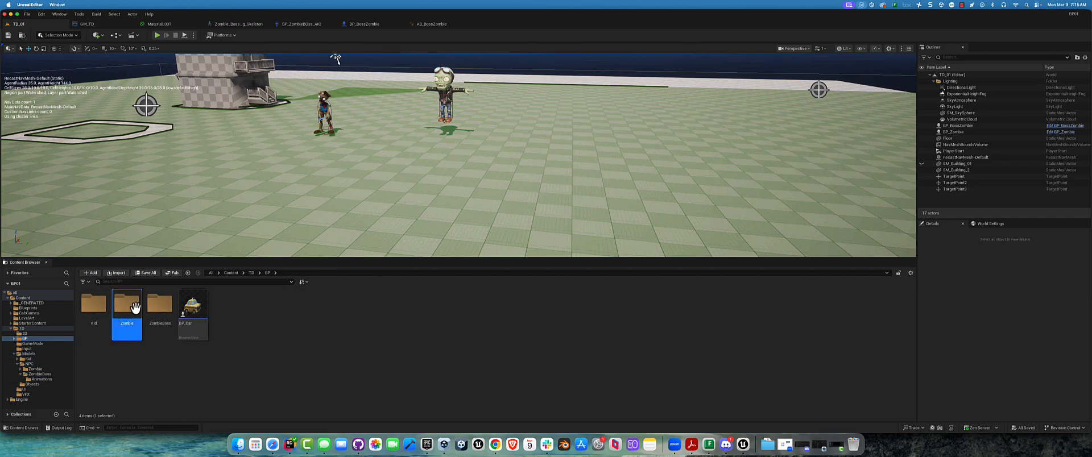
pyautogui.doubleClick(159, 307)
pyautogui.doubleClick(193, 307)
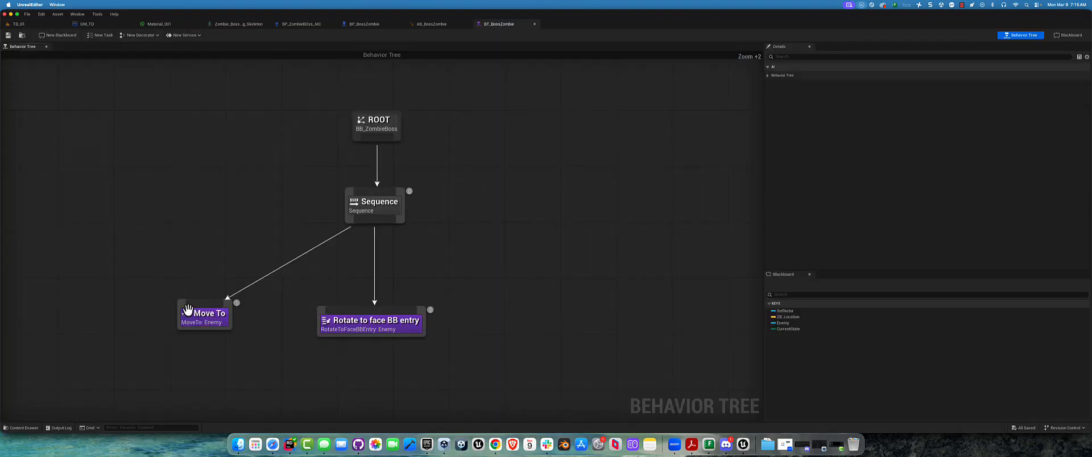
pyautogui.click(1068, 34)
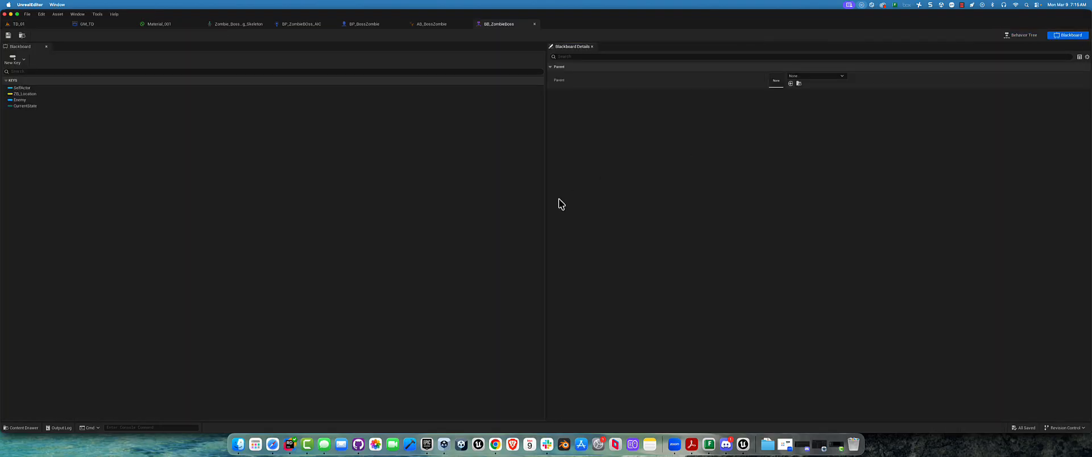
pyautogui.click(21, 107)
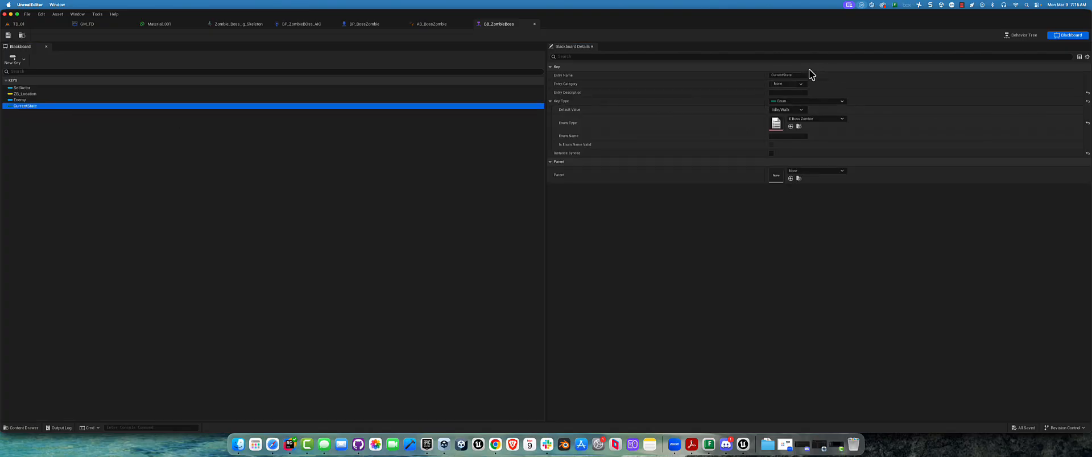
pyautogui.click(439, 24)
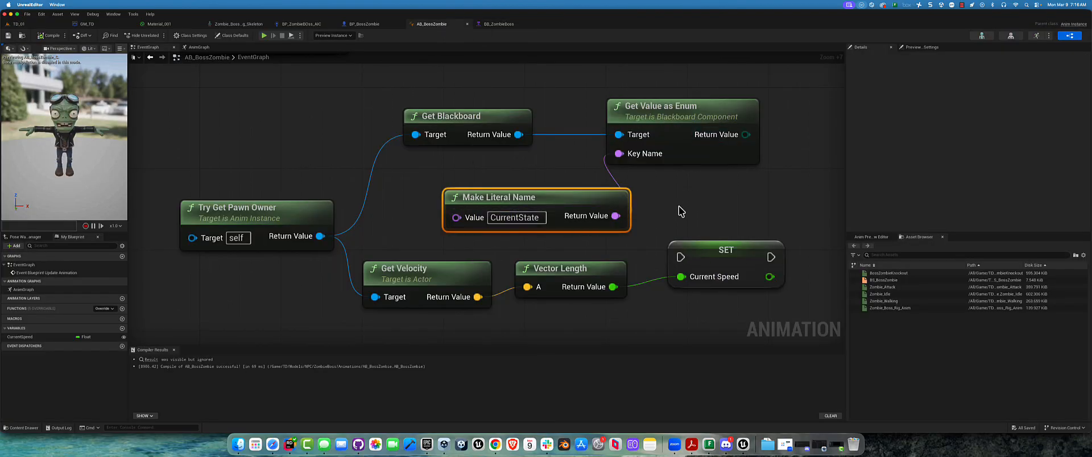
# Promote the return value of Get Value as Enum to a variable named LocalAIState
pyautogui.moveTo(739, 196); pyautogui.dragTo(625, 228, button='right')
pyautogui.moveTo(620, 180); pyautogui.dragTo(645, 164)
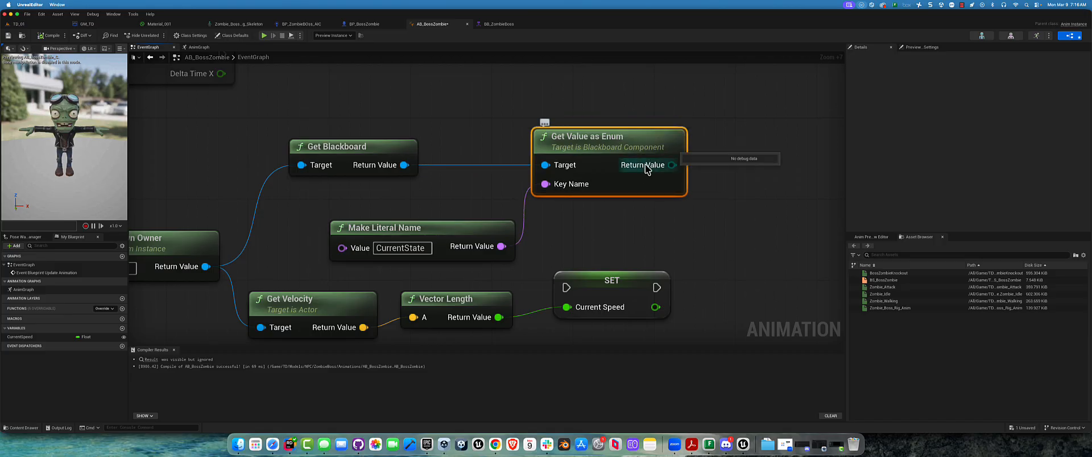
pyautogui.moveTo(448, 171); pyautogui.dragTo(544, 154, button='right')
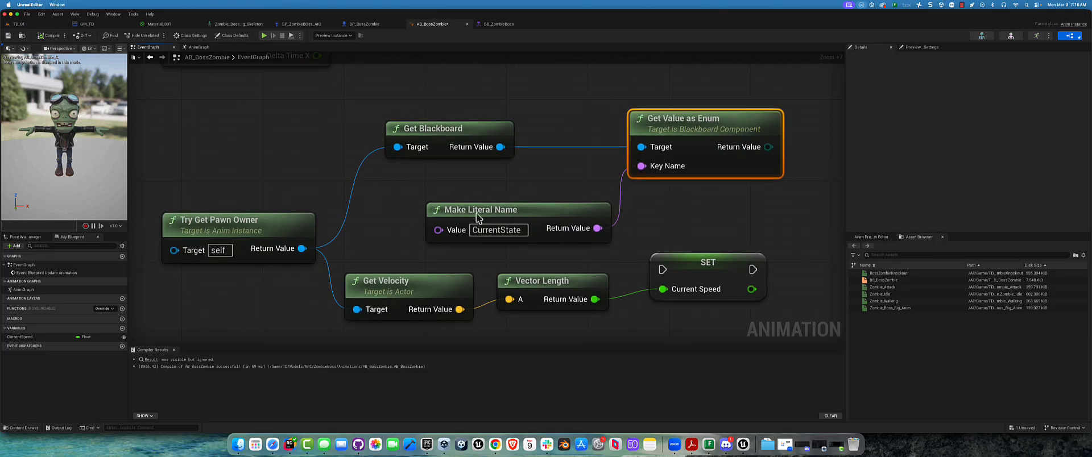
pyautogui.rightClick(768, 147)
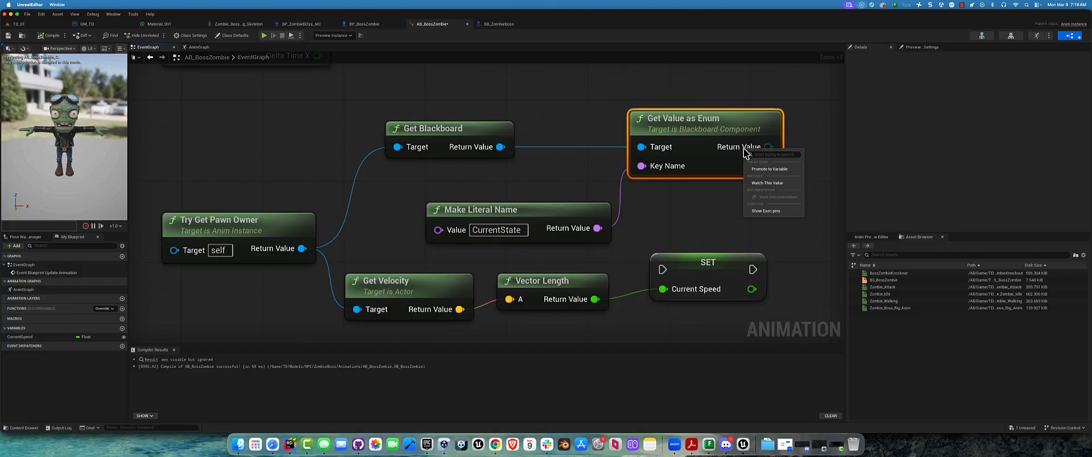
pyautogui.click(777, 170)
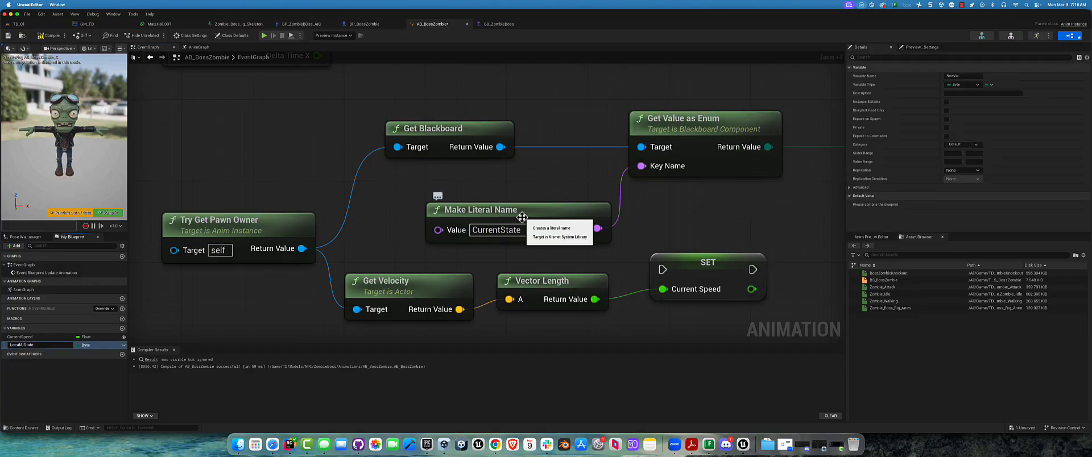
pyautogui.press('Return')
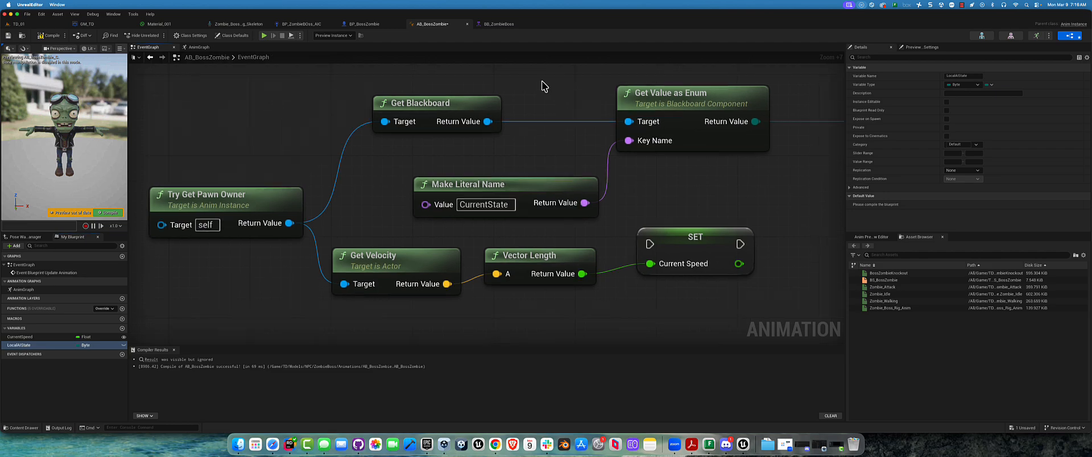
# Add an Is Valid node after Event Blueprint Update Animation, with Try Get Pawn Owner's return value as its Input Object
pyautogui.moveTo(542, 83); pyautogui.dragTo(556, 145, button='right')
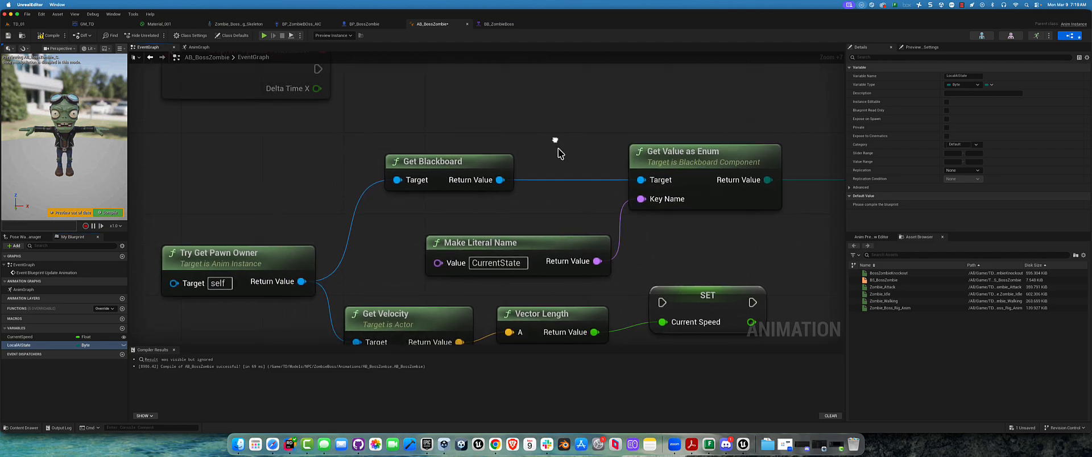
pyautogui.scroll(-2, 555, 142)
pyautogui.moveTo(483, 118); pyautogui.dragTo(487, 178, button='right')
pyautogui.moveTo(351, 137); pyautogui.dragTo(406, 140)
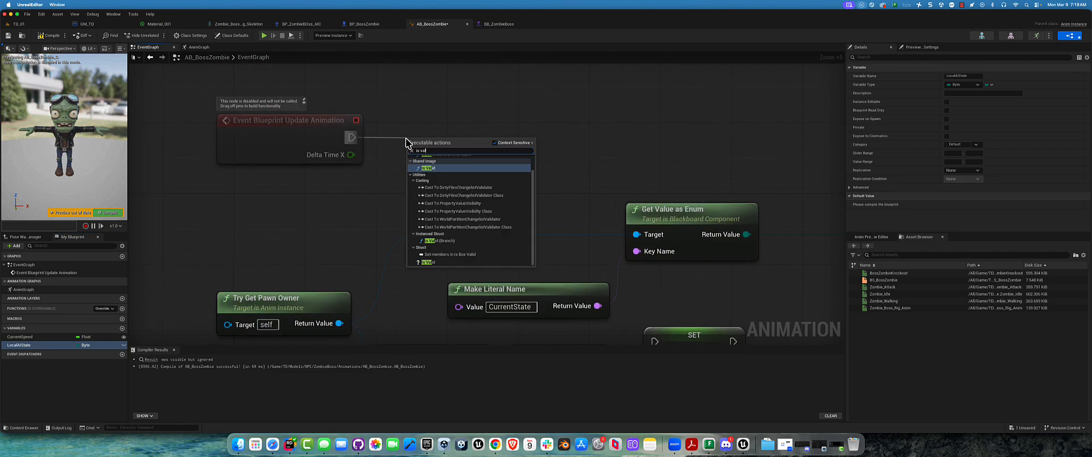
pyautogui.press('Return')
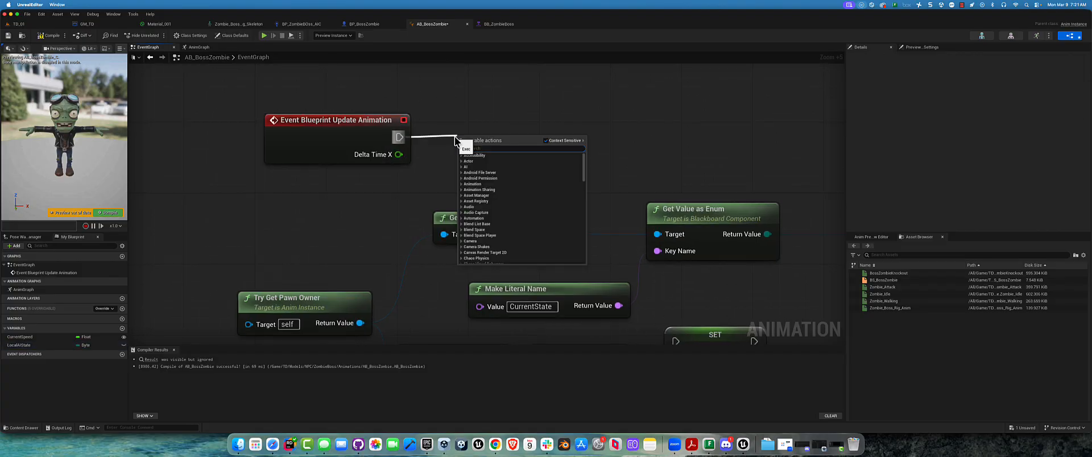
pyautogui.write('is val')
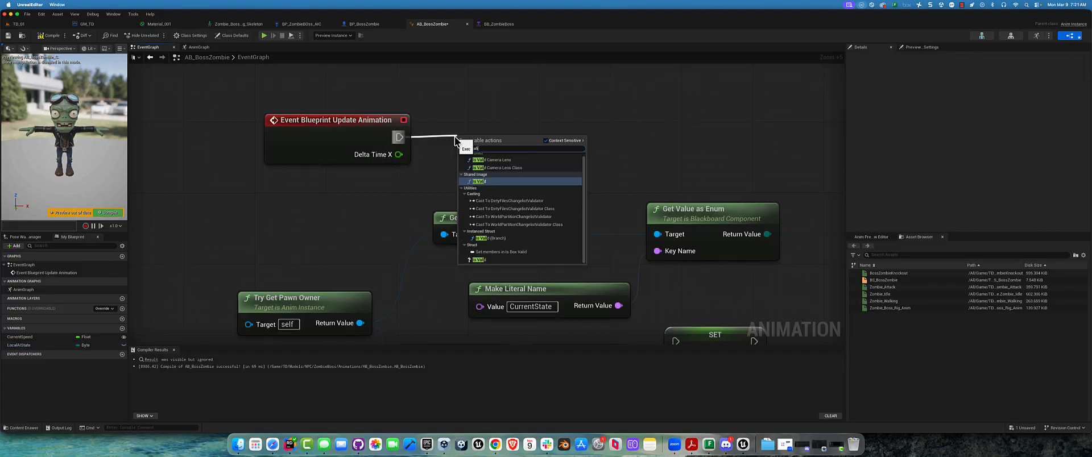
pyautogui.write('id')
pyautogui.click(480, 259)
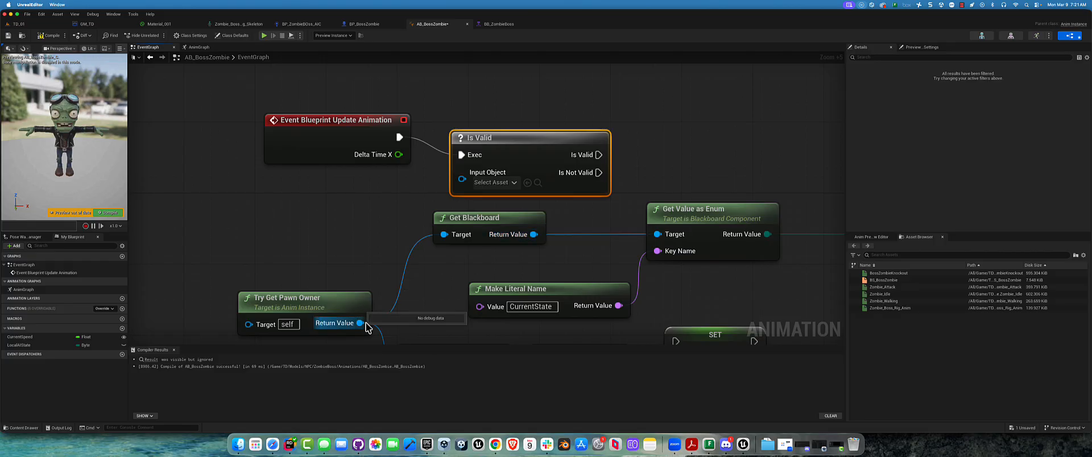
pyautogui.moveTo(360, 323); pyautogui.dragTo(462, 178)
pyautogui.moveTo(507, 146); pyautogui.dragTo(519, 126)
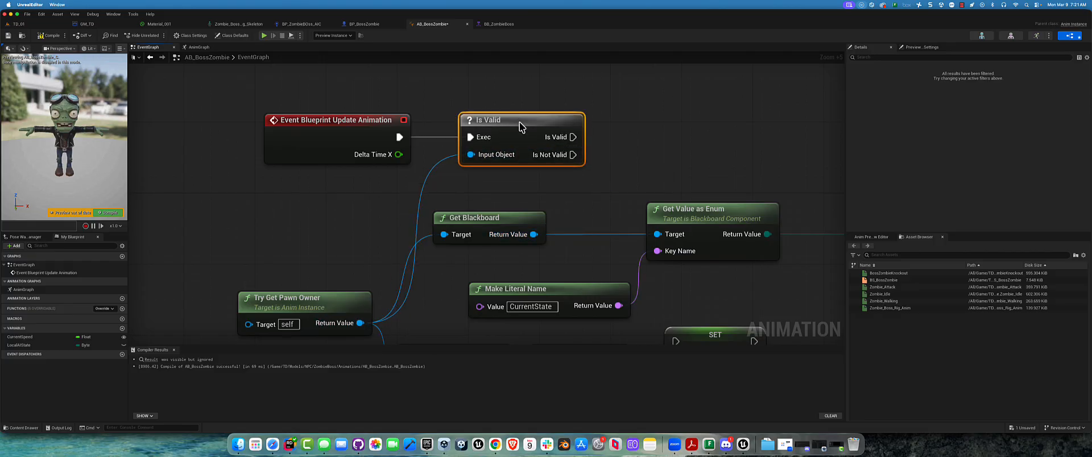